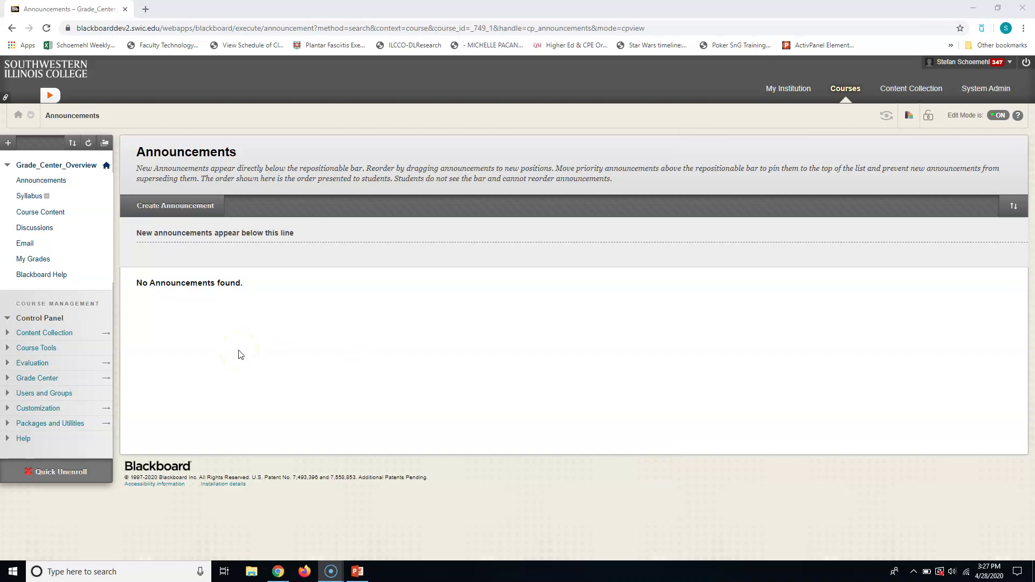
- Open the Full Grade Center of the Grade_Center_Overview course
{"action": "left_click", "coordinate": [243, 351]}
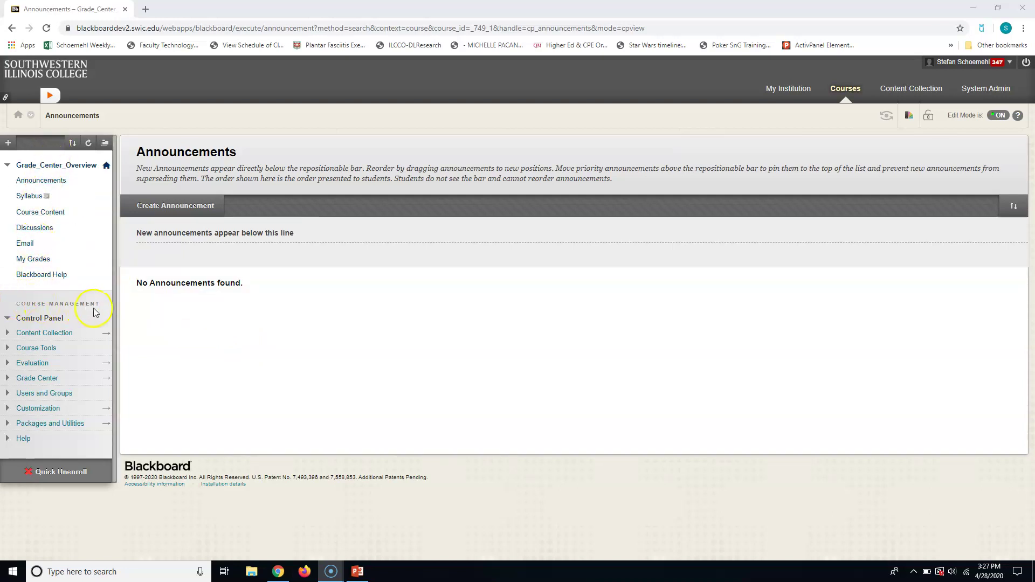
{"action": "left_click", "coordinate": [36, 380]}
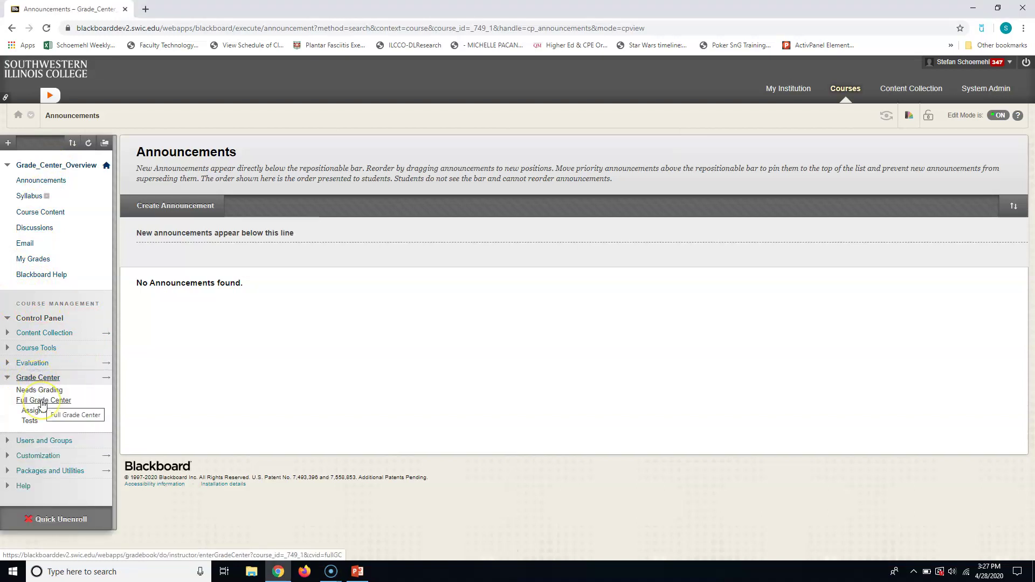
{"action": "left_click", "coordinate": [42, 401]}
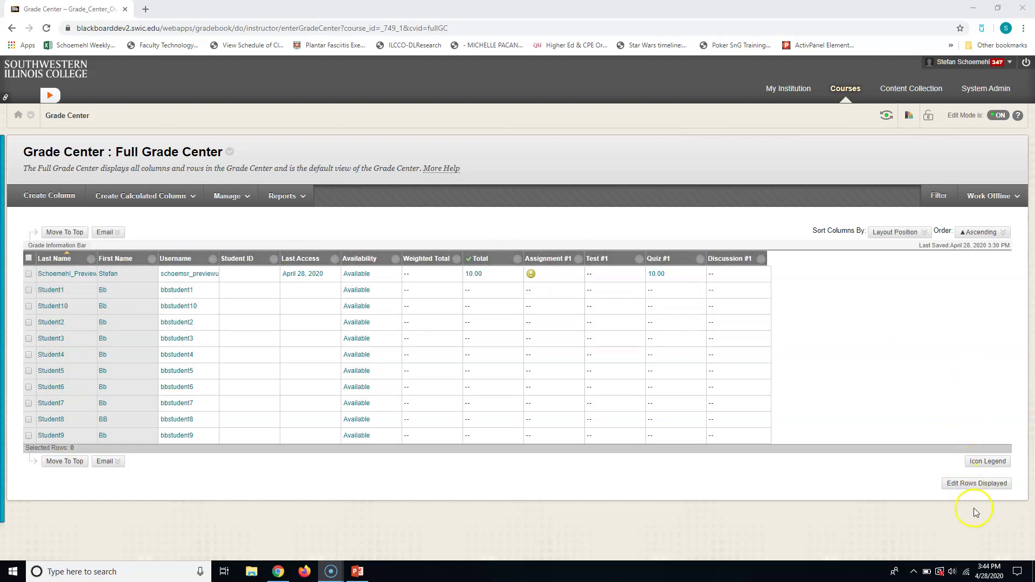
- Set the minimum number of rows displayed in the Grade Center to 50
{"action": "left_click", "coordinate": [983, 485]}
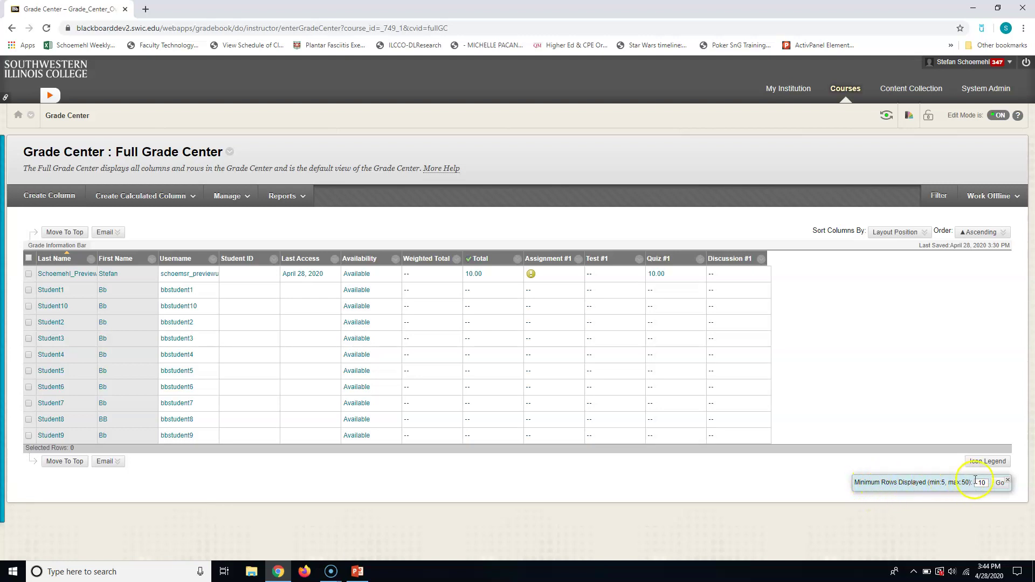
{"action": "double_click", "coordinate": [983, 482]}
{"action": "type", "text": "50"}
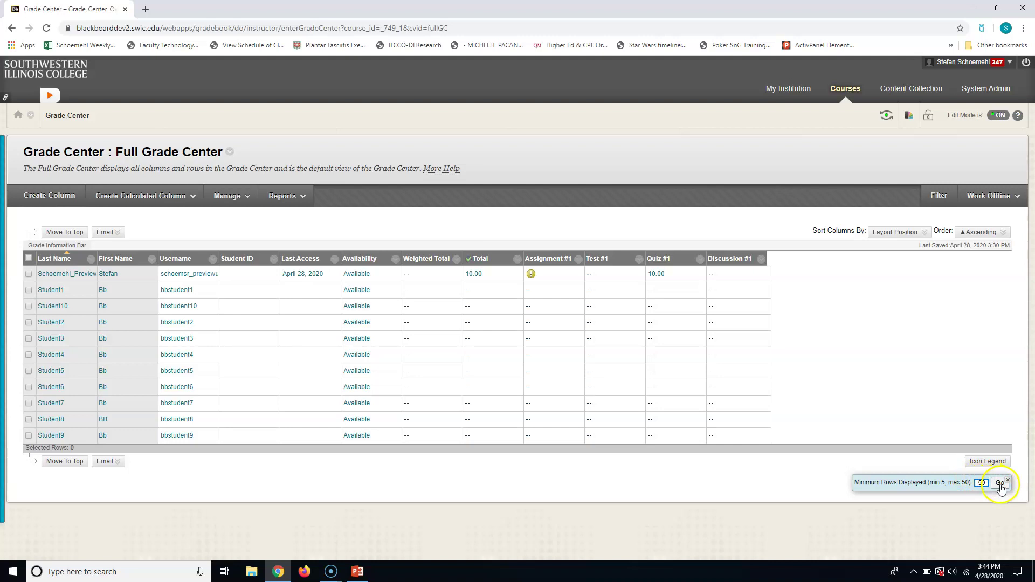
{"action": "left_click", "coordinate": [1000, 483]}
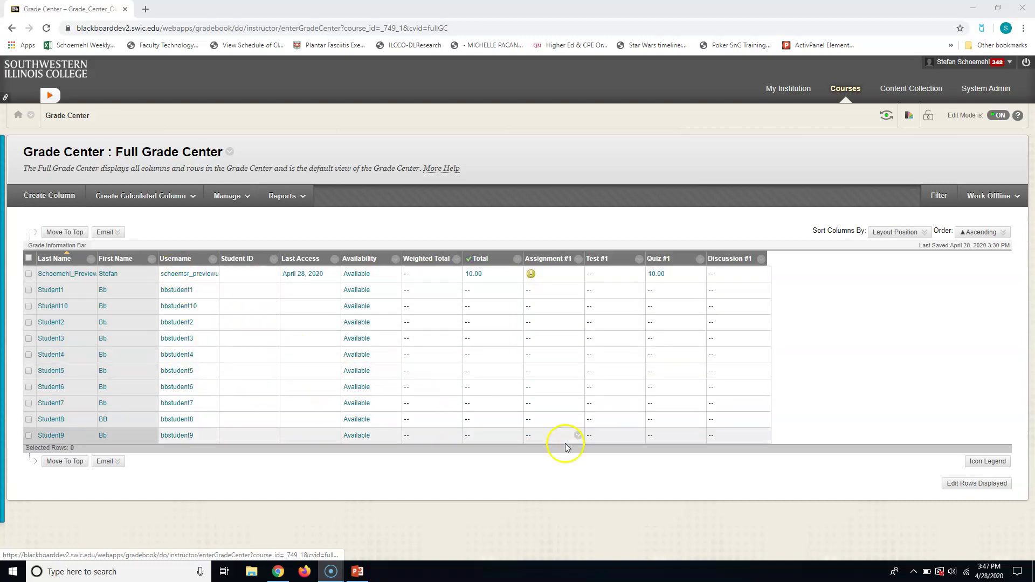
- View the icon legend, and sort the student rows by Assignment #1 in descending order
{"action": "left_click", "coordinate": [987, 462]}
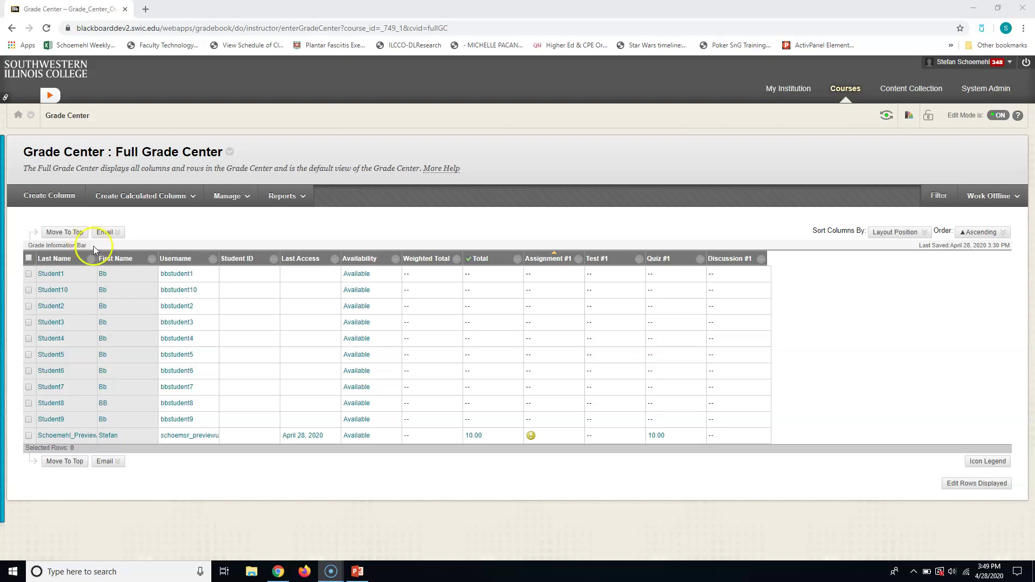
{"action": "mouse_move", "coordinate": [549, 261]}
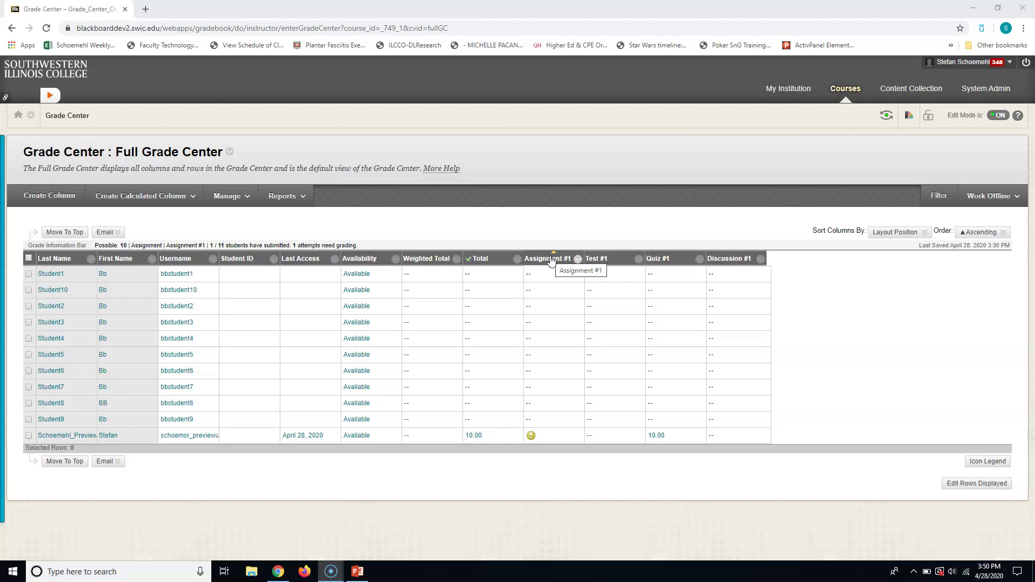
{"action": "left_click", "coordinate": [550, 259]}
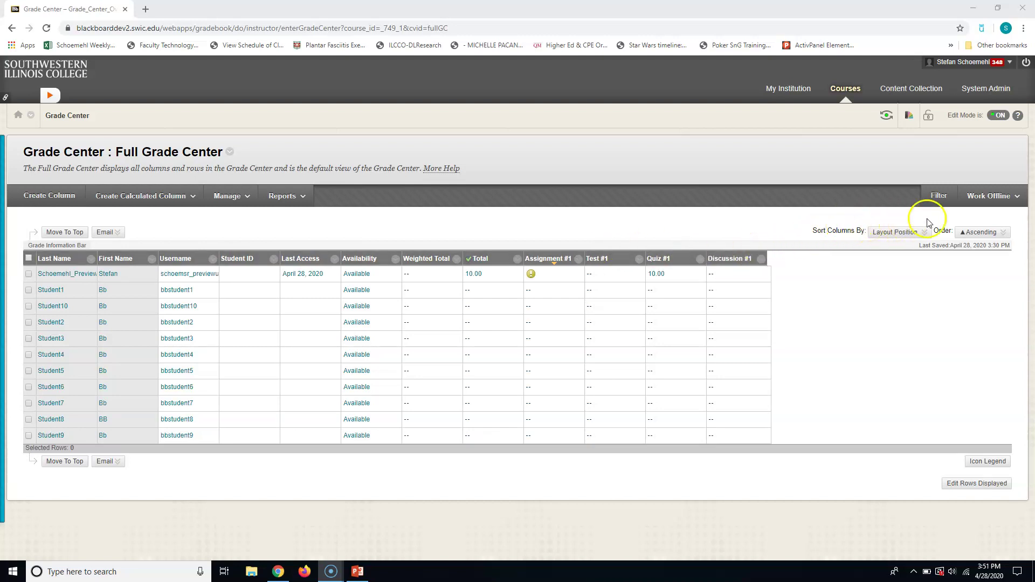
- Show the filter options and preview the Tests smart view before returning to Full Grade Center (Default)
{"action": "left_click", "coordinate": [940, 197]}
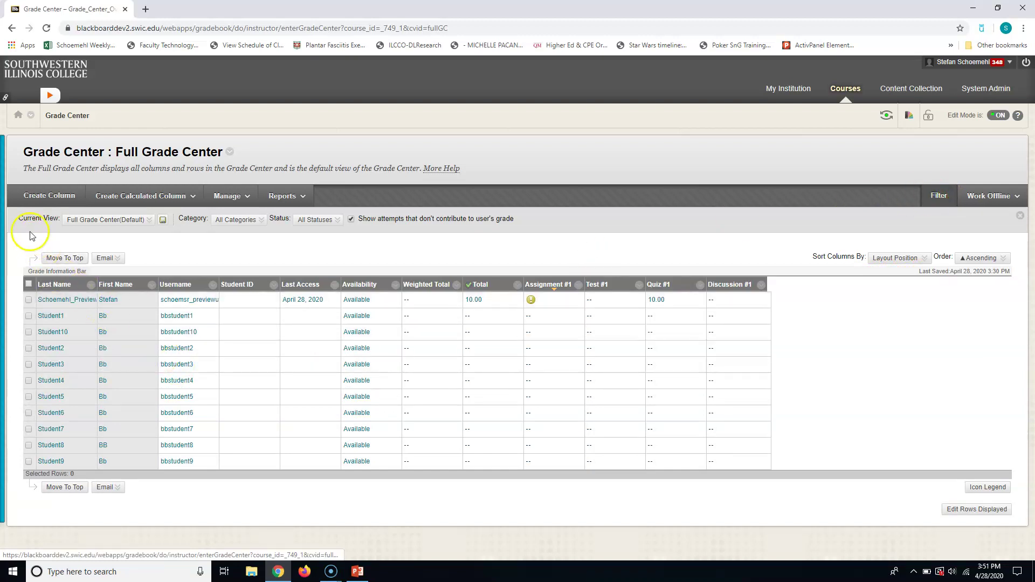
{"action": "left_click", "coordinate": [67, 220]}
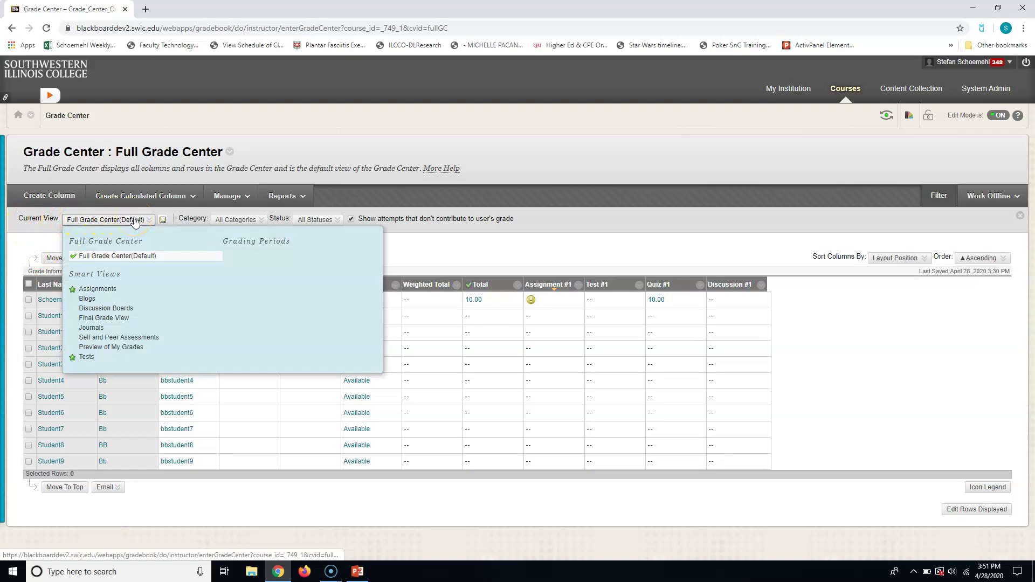
{"action": "left_click", "coordinate": [87, 357]}
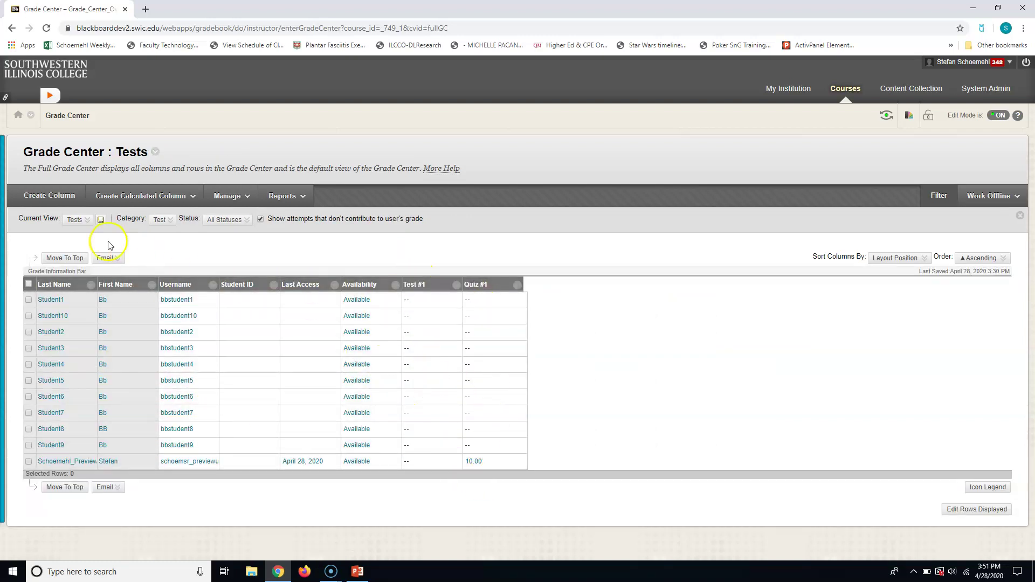
{"action": "left_click", "coordinate": [75, 220]}
{"action": "left_click", "coordinate": [88, 257]}
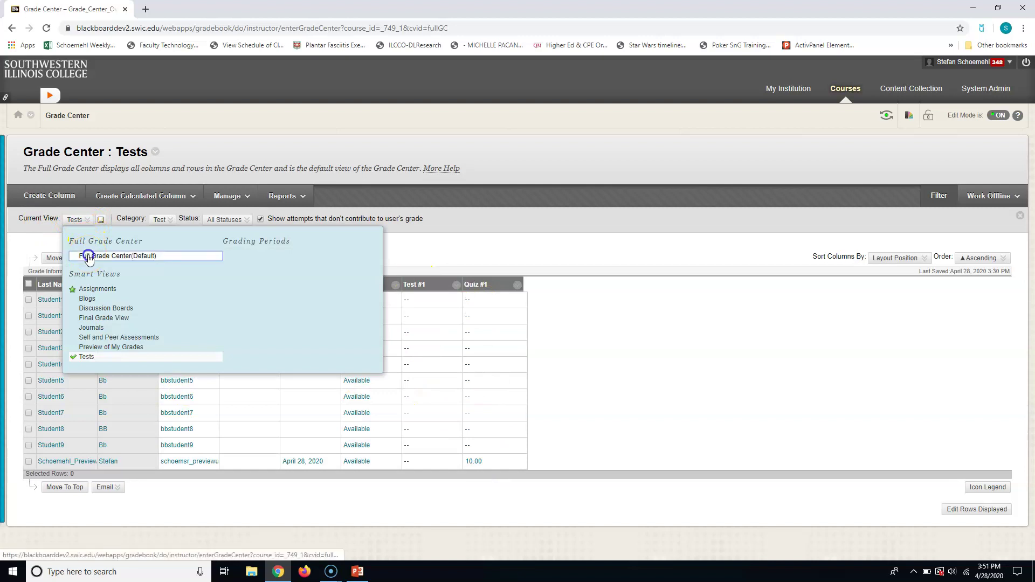
- Filter the grade columns to the Discussion category, and reset the category filter to All Categories
{"action": "left_click", "coordinate": [238, 220]}
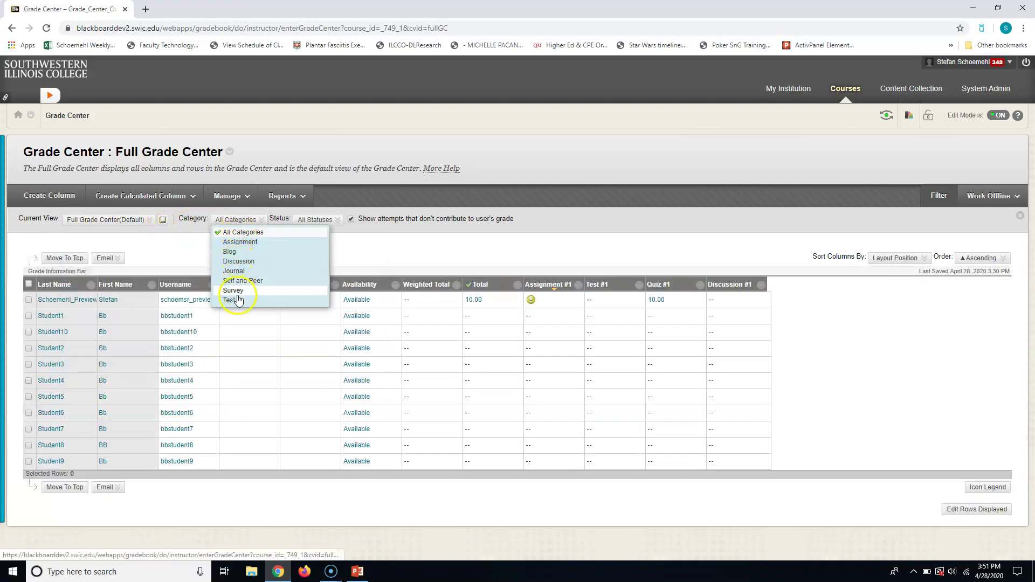
{"action": "left_click", "coordinate": [239, 261]}
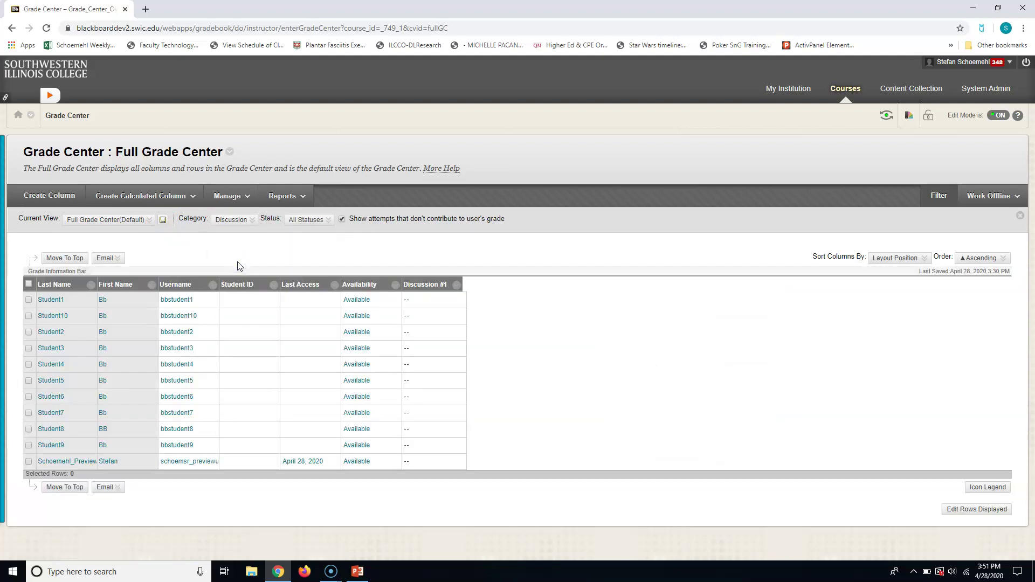
{"action": "left_click", "coordinate": [240, 219]}
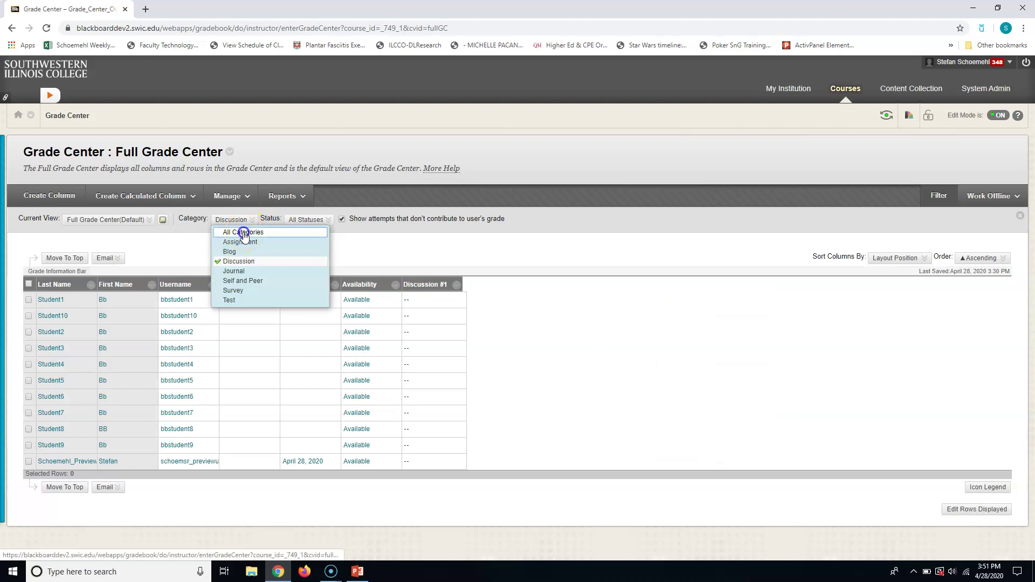
{"action": "left_click", "coordinate": [243, 232]}
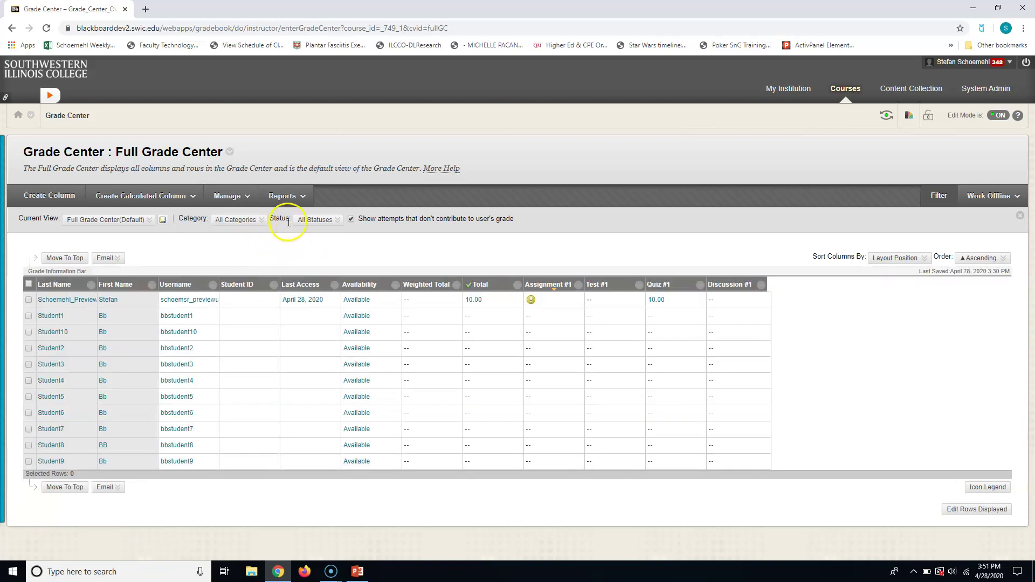
- Filter the grades to the Needs Grading status, and reset the status filter to All Statuses
{"action": "left_click", "coordinate": [298, 225]}
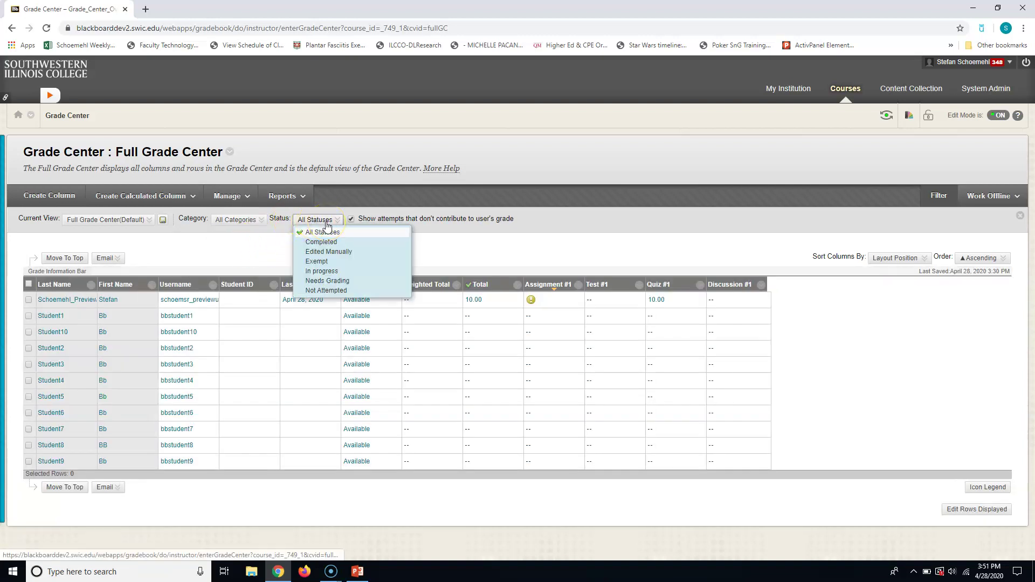
{"action": "left_click", "coordinate": [316, 280]}
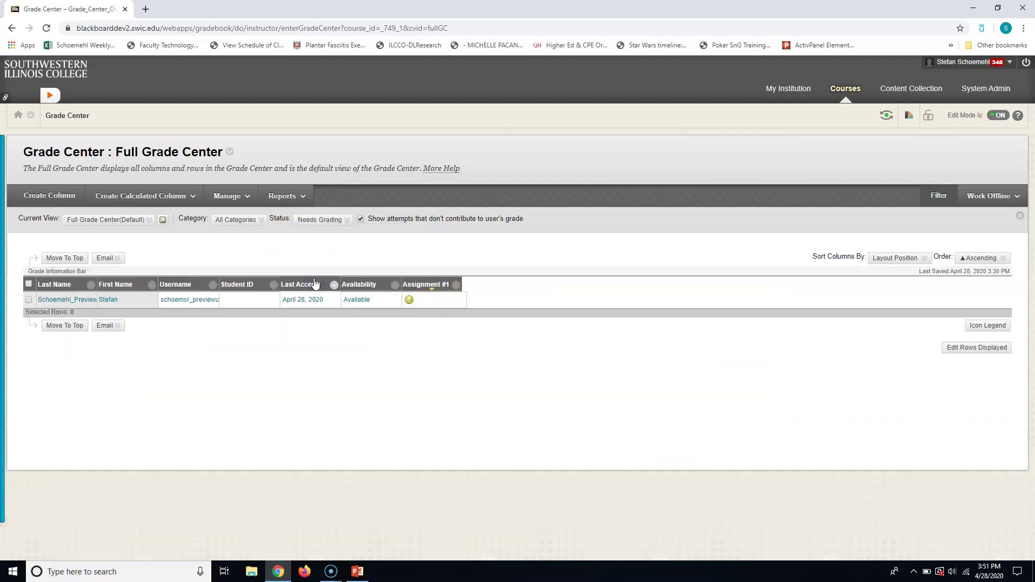
{"action": "left_click", "coordinate": [347, 220]}
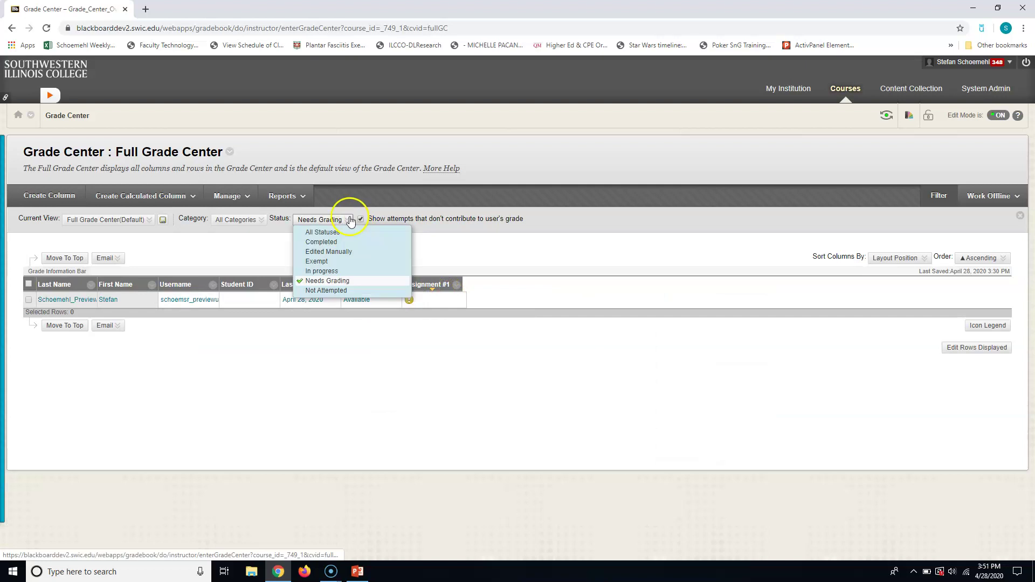
{"action": "left_click", "coordinate": [324, 232]}
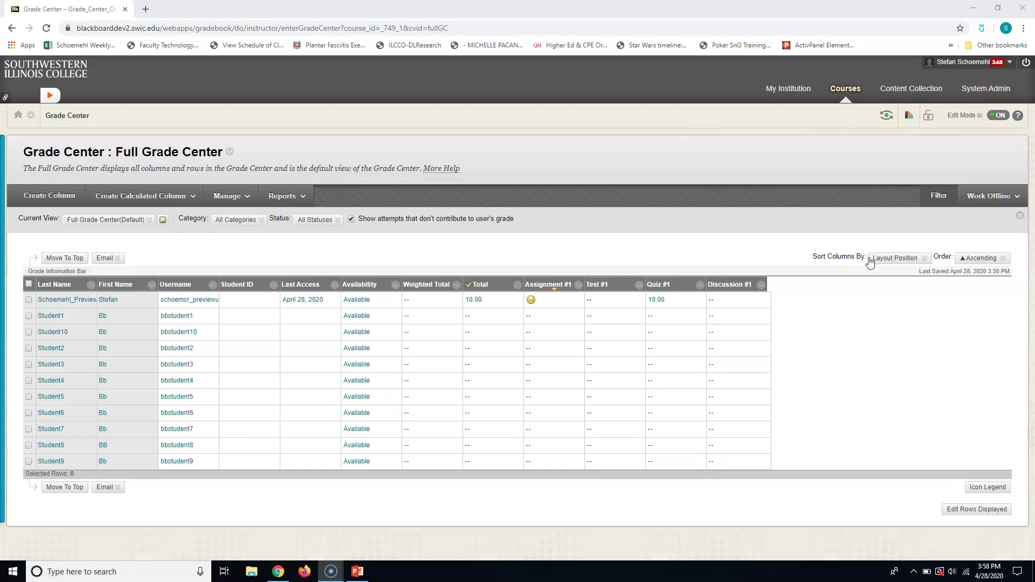
- Review the criteria available for sorting the grade columns, from Layout Position to Display Name
{"action": "left_click", "coordinate": [889, 261]}
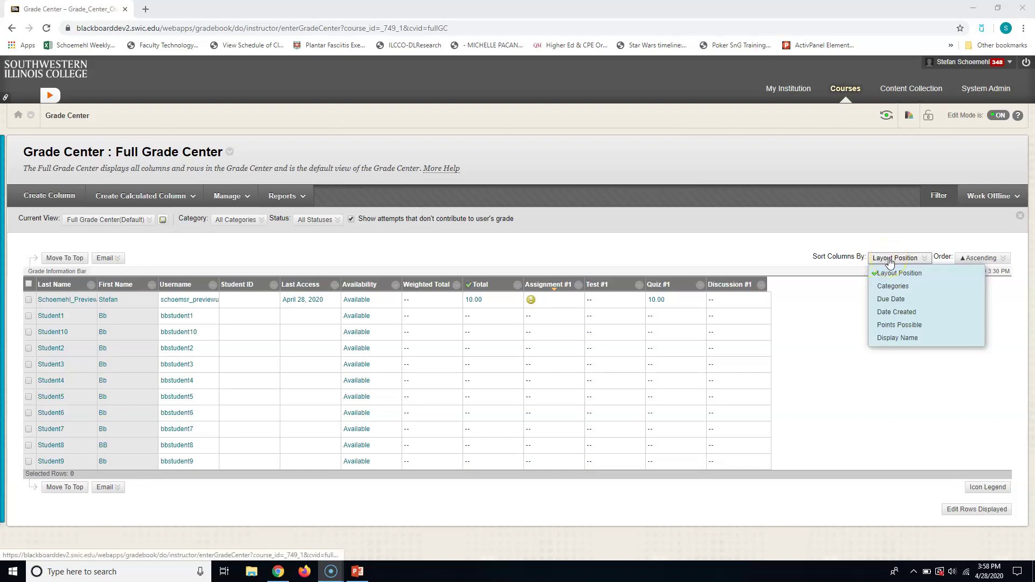
{"action": "left_click", "coordinate": [894, 276]}
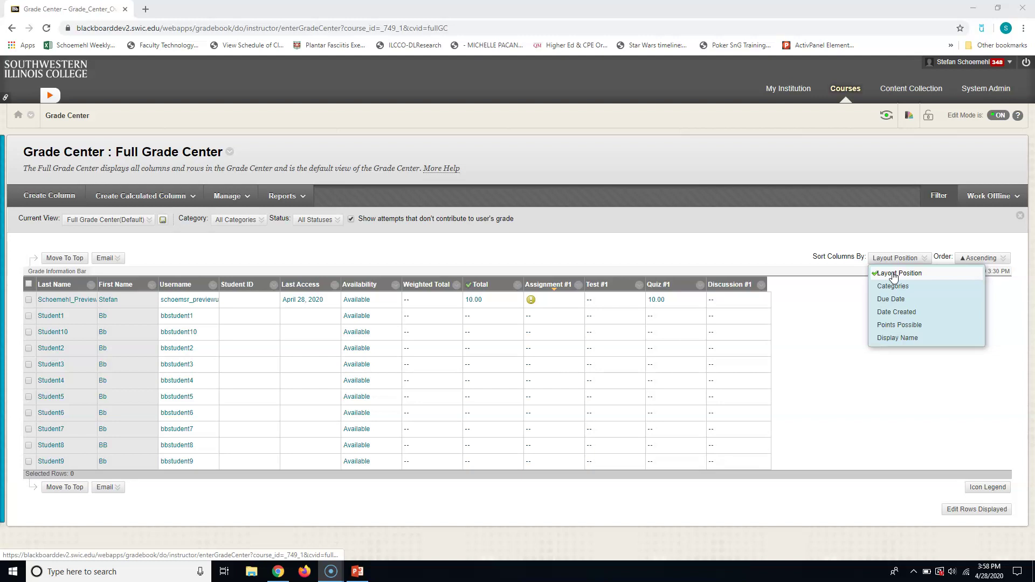
{"action": "mouse_move", "coordinate": [896, 257]}
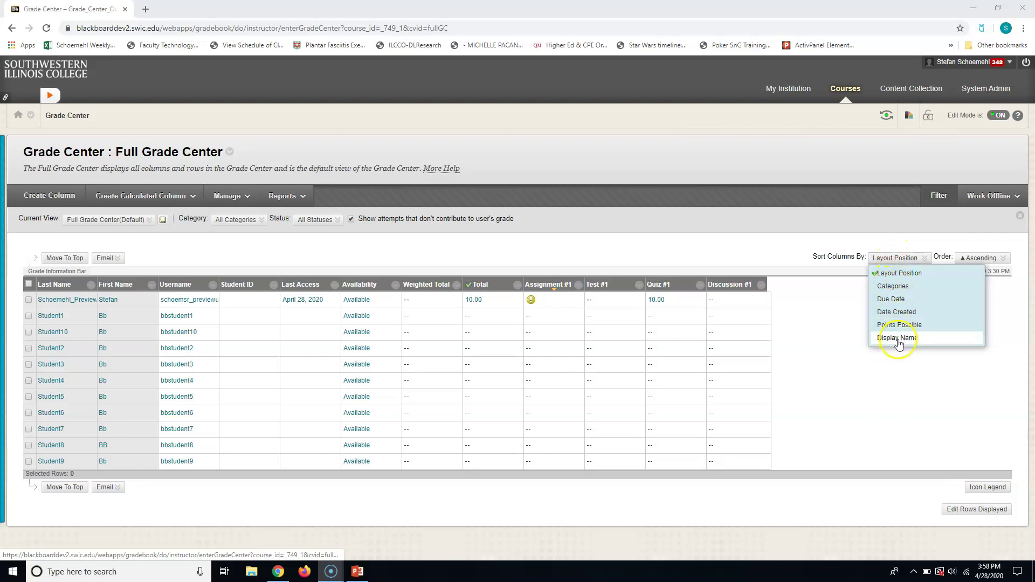
{"action": "mouse_move", "coordinate": [954, 258]}
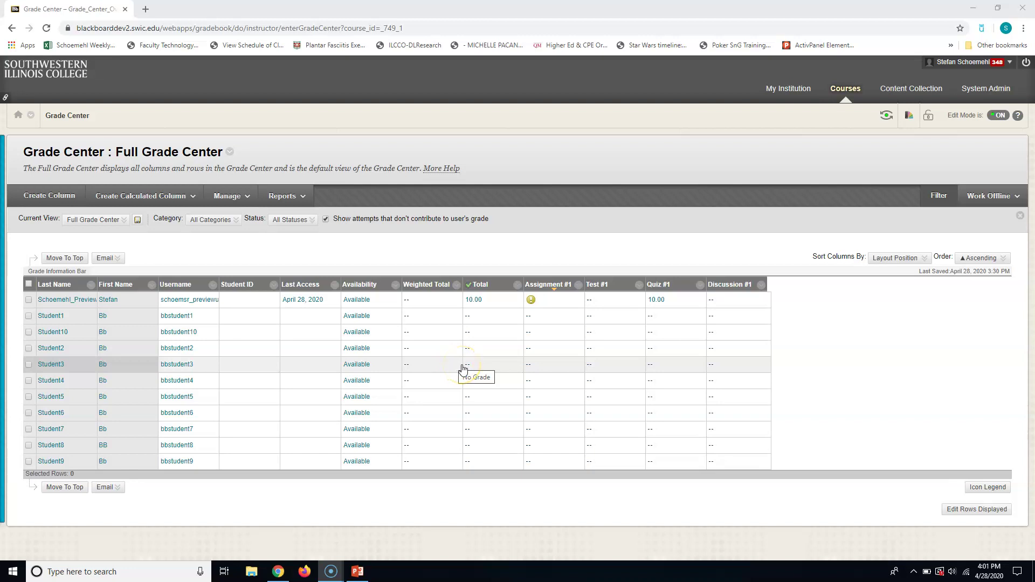
- Start a new grade column and enter "Lab Exercise #1" as its column name
{"action": "left_click", "coordinate": [38, 204]}
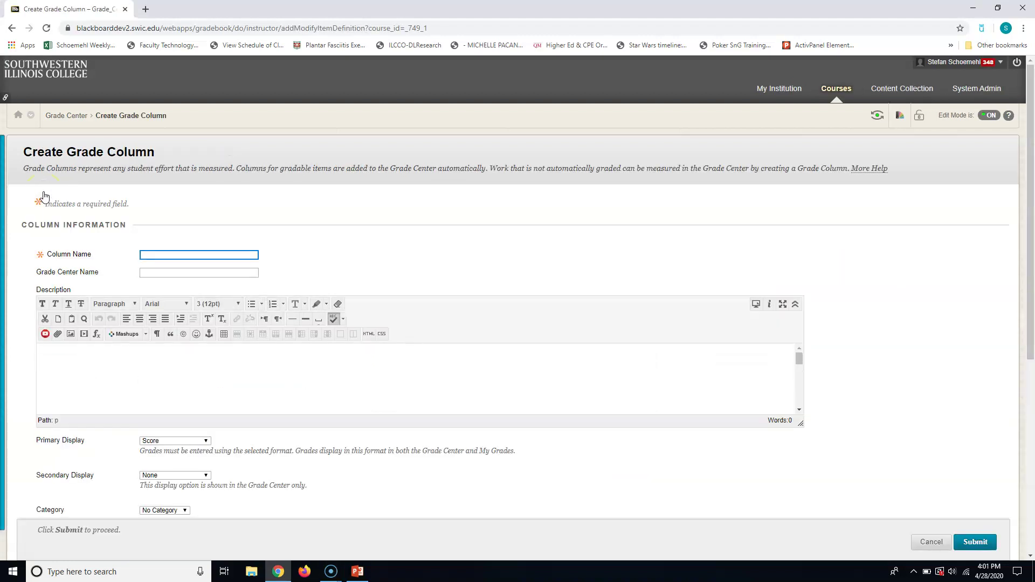
{"action": "left_click", "coordinate": [176, 252]}
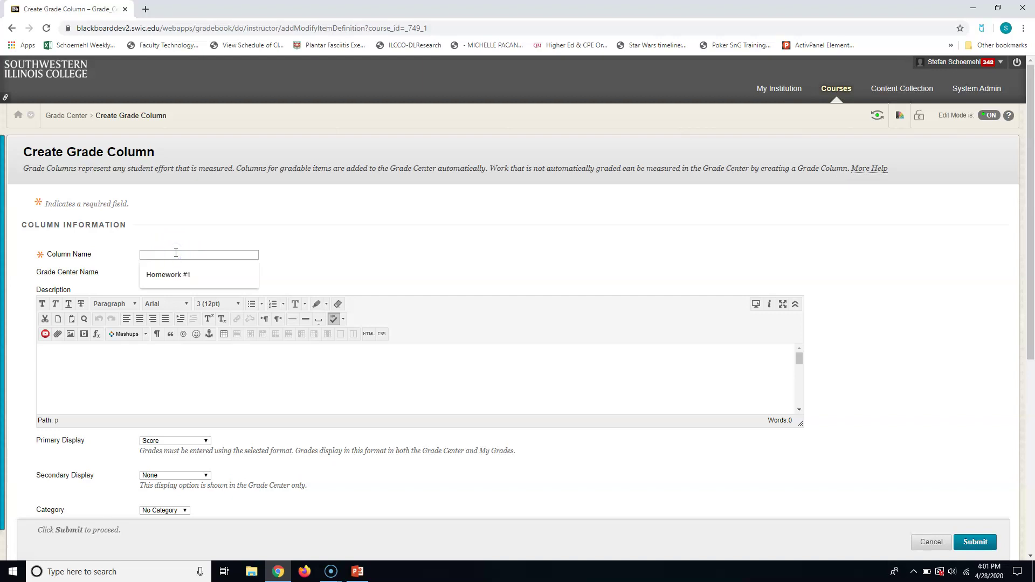
{"action": "type", "text": "Labe"}
{"action": "key", "text": "BackSpace"}
{"action": "type", "text": "e"}
{"action": "key", "text": "BackSpace"}
{"action": "key", "text": "BackSpace"}
{"action": "type", "text": "Exercise #1"}
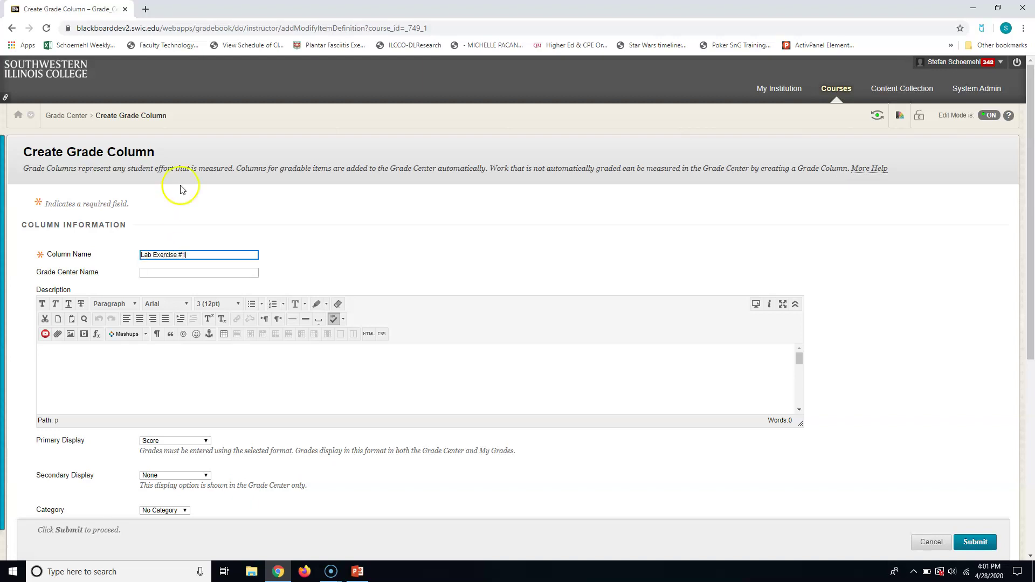
- Enter "Lab #1" as the new column's Grade Center name, leaving the description empty
{"action": "left_click", "coordinate": [160, 274]}
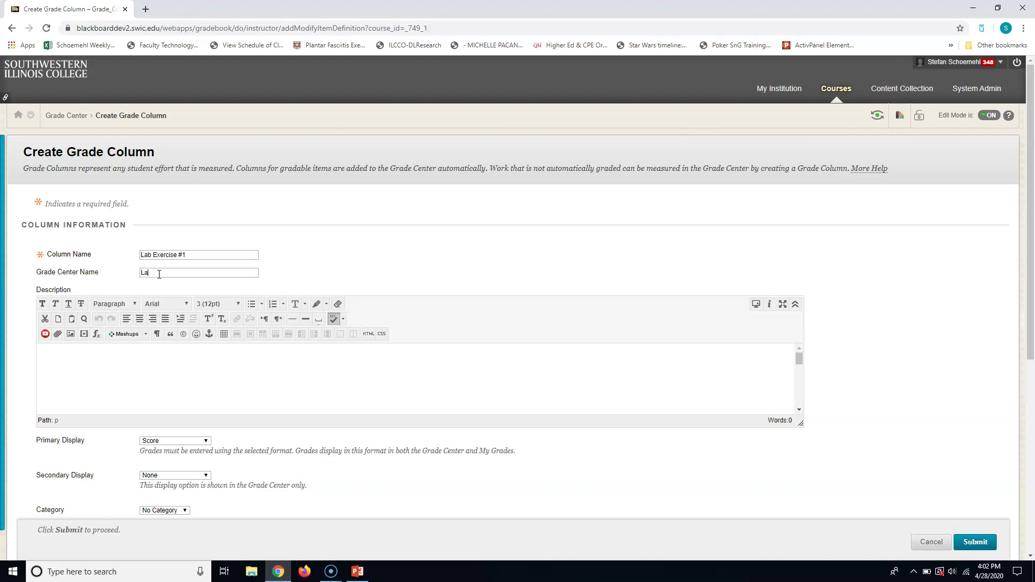
{"action": "type", "text": "#1"}
{"action": "left_click", "coordinate": [159, 274]}
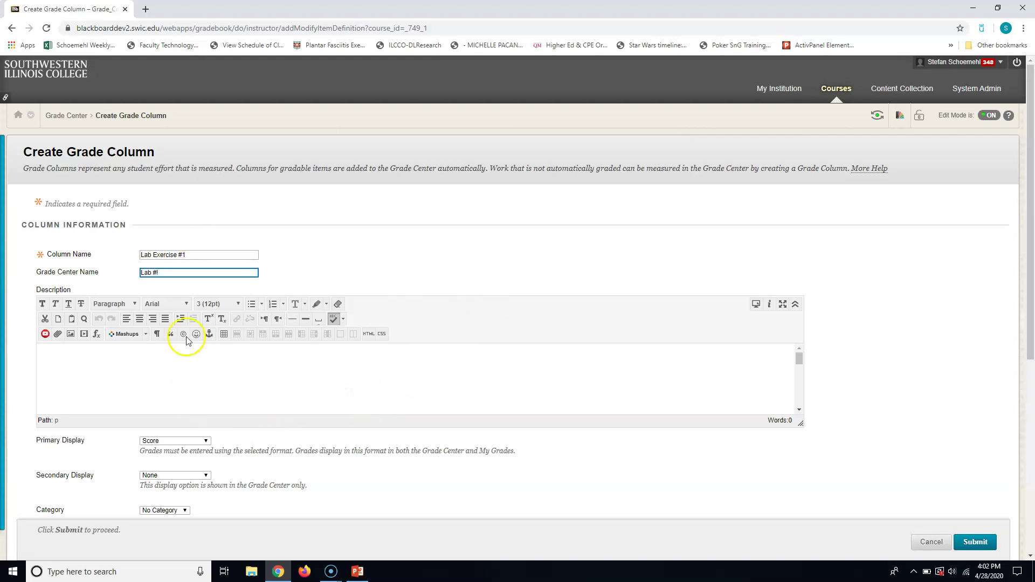
{"action": "type", "text": "1"}
{"action": "left_click", "coordinate": [110, 383]}
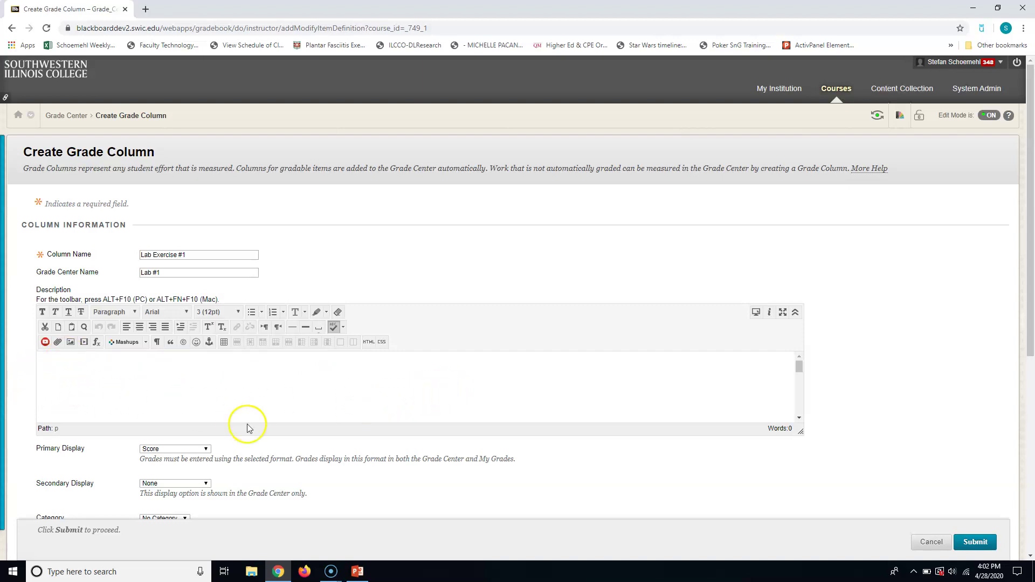
- Review the primary display formats, from Letter to Complete/Incomplete, and choose Score as the column's primary display
{"action": "scroll", "coordinate": [334, 434], "scroll_direction": "down", "scroll_amount": 4}
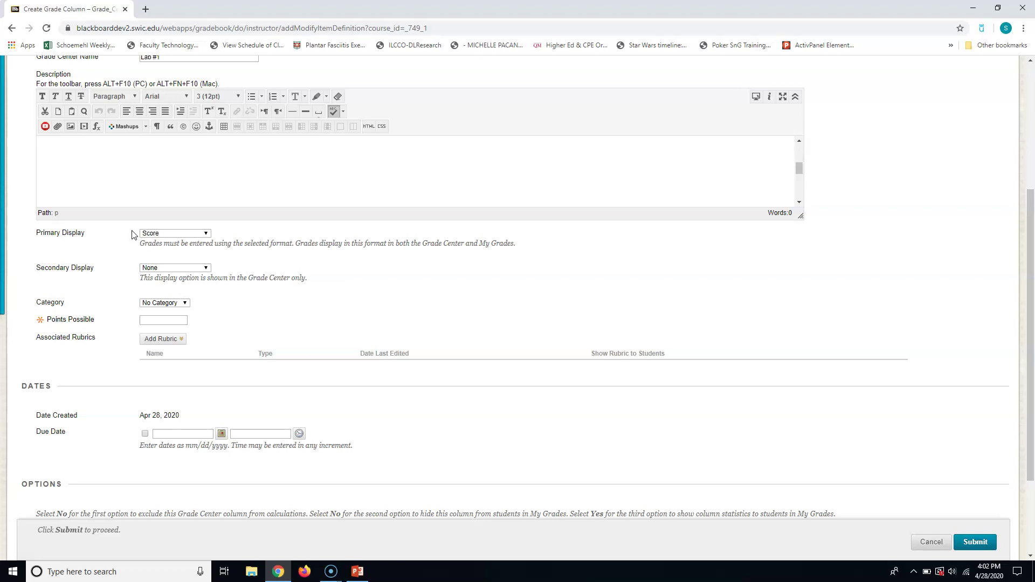
{"action": "left_click", "coordinate": [206, 235]}
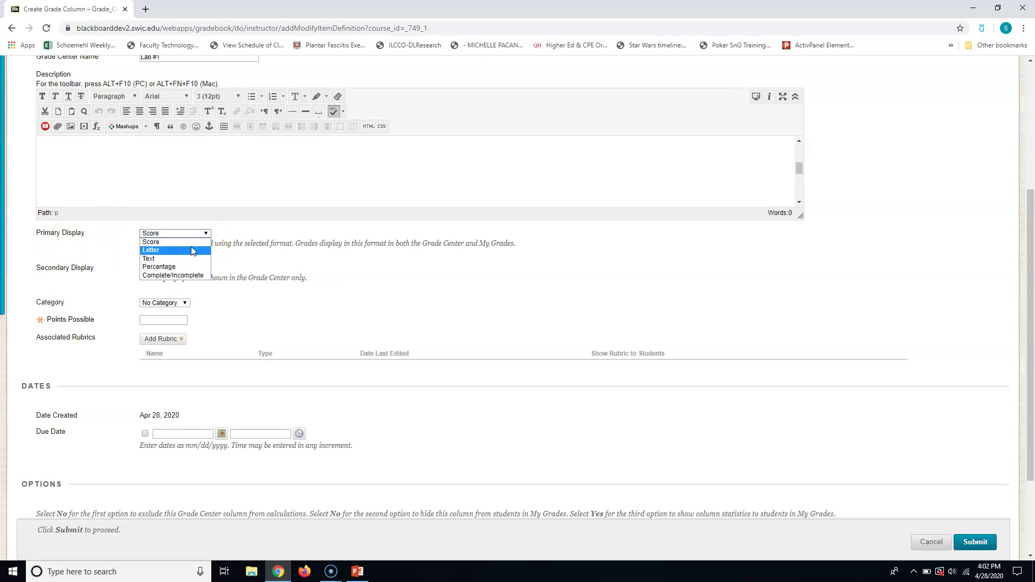
{"action": "left_click", "coordinate": [193, 264]}
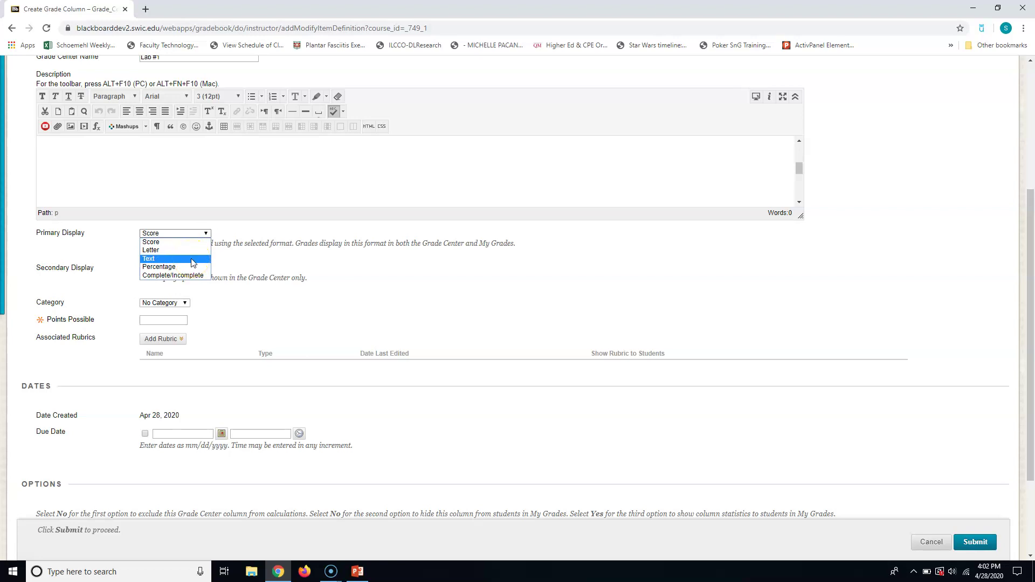
{"action": "left_click", "coordinate": [189, 270]}
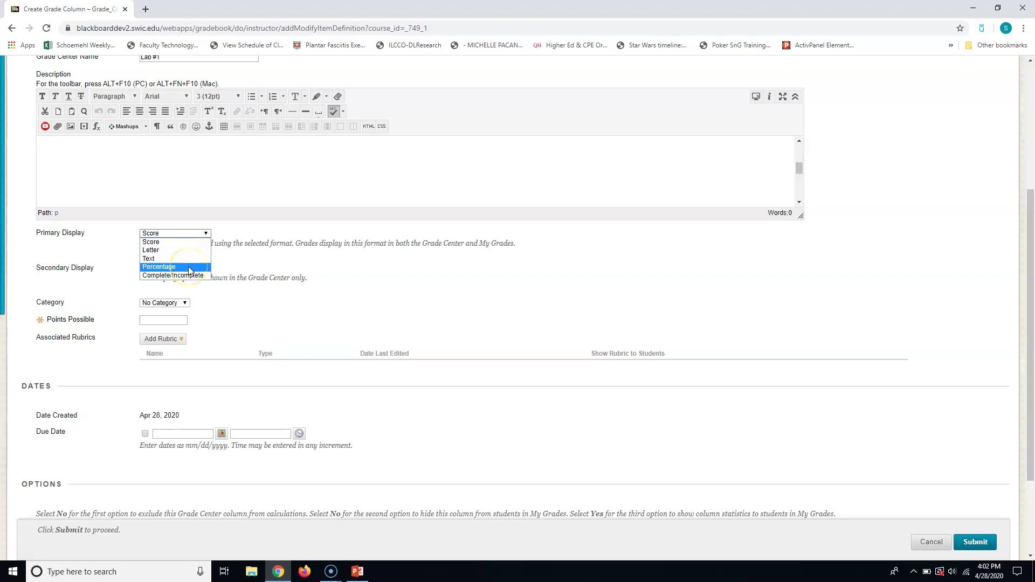
{"action": "left_click", "coordinate": [188, 279]}
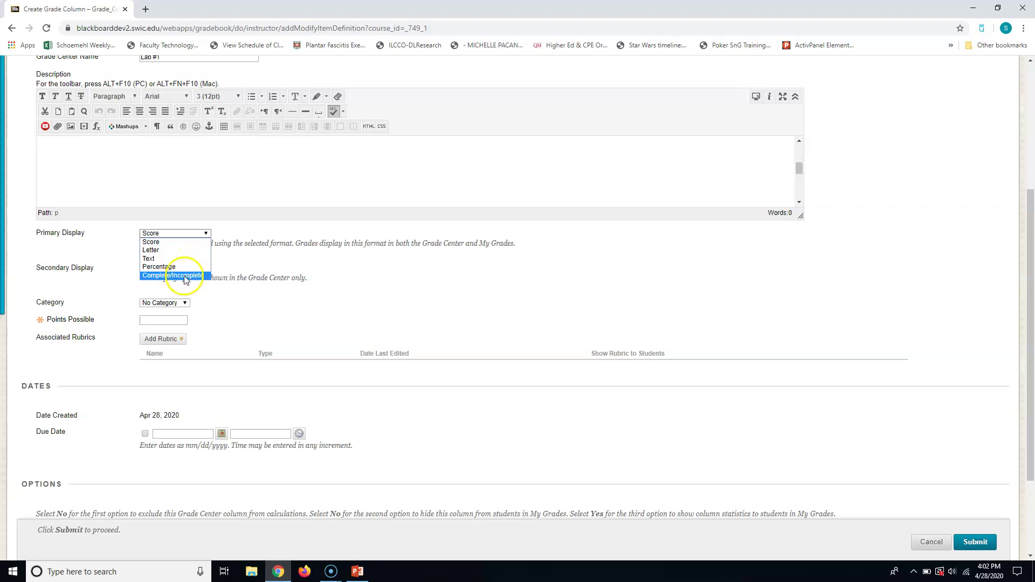
{"action": "left_click", "coordinate": [181, 241]}
{"action": "left_click", "coordinate": [182, 240]}
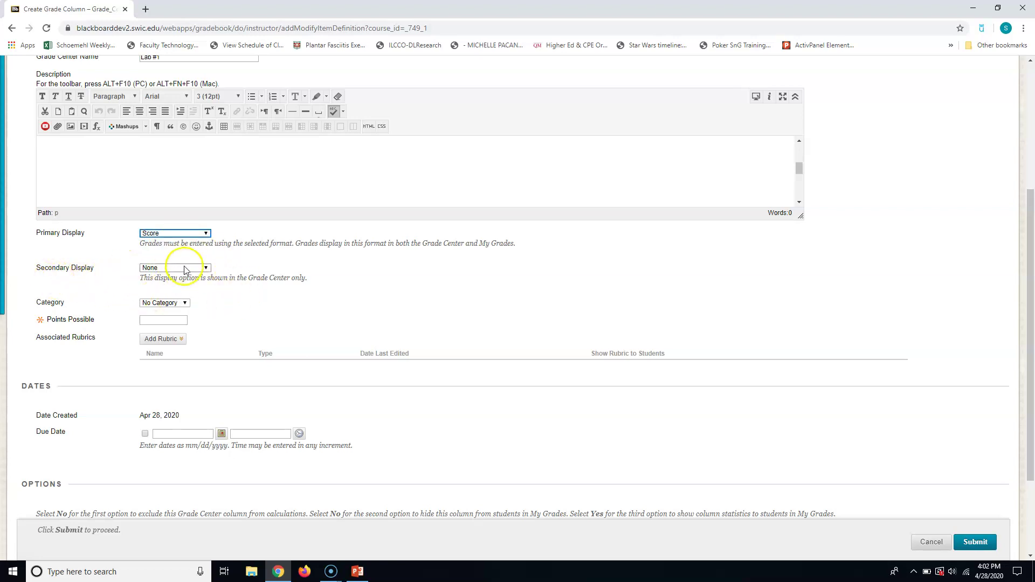
- Set the column's secondary display to Letter and its category to Assignment
{"action": "left_click", "coordinate": [206, 269]}
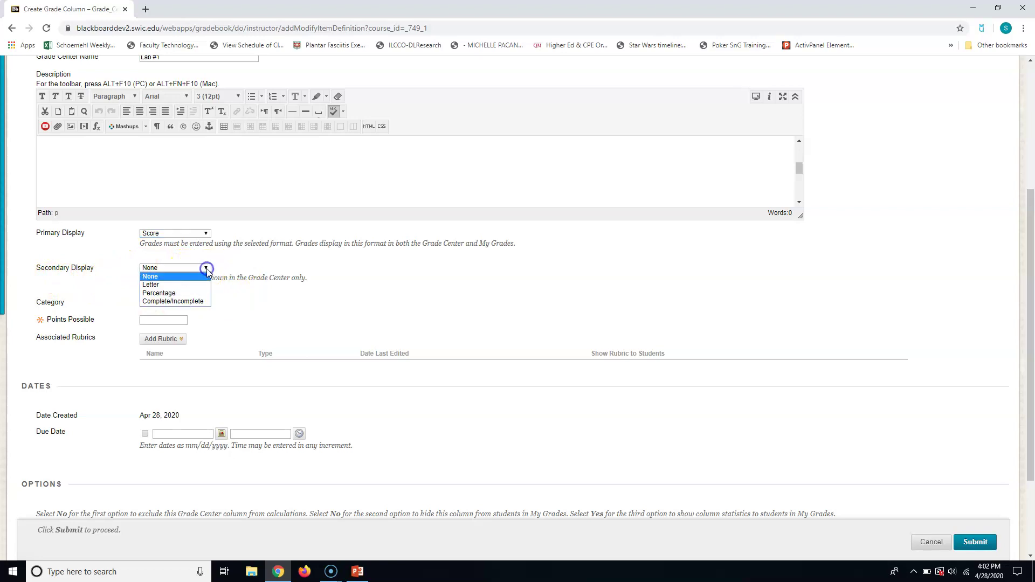
{"action": "left_click", "coordinate": [161, 286]}
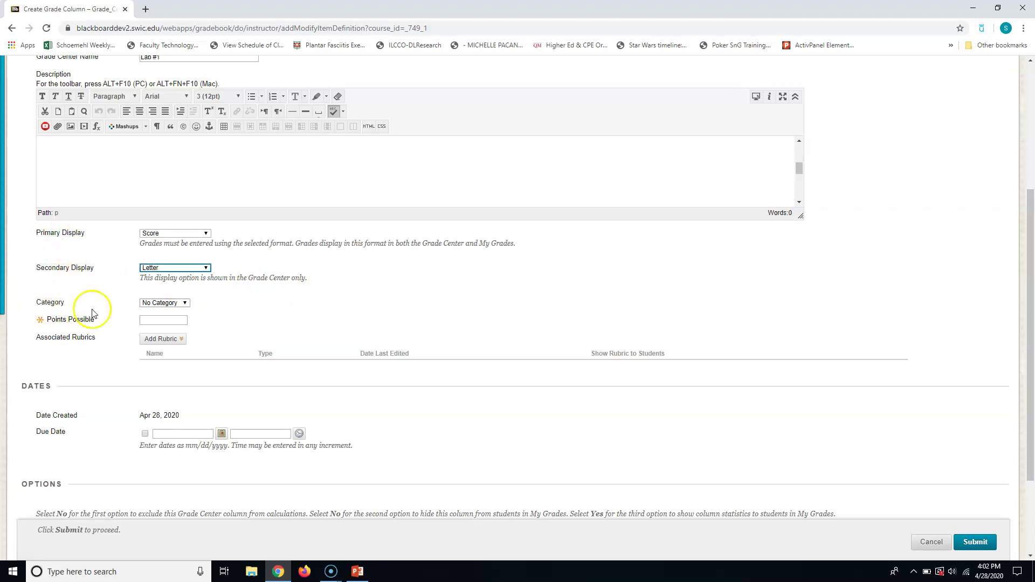
{"action": "left_click", "coordinate": [185, 304]}
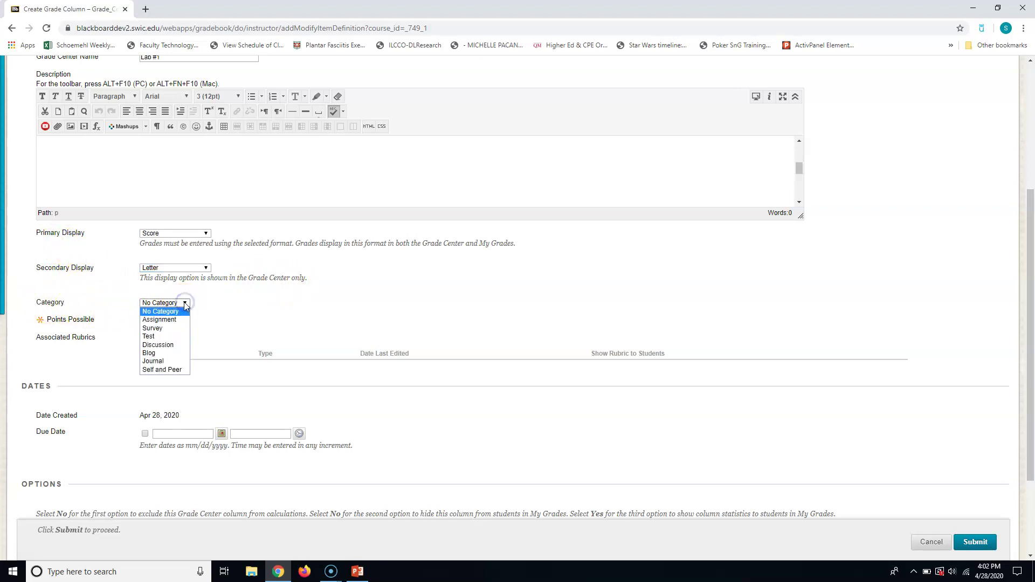
{"action": "left_click", "coordinate": [155, 321]}
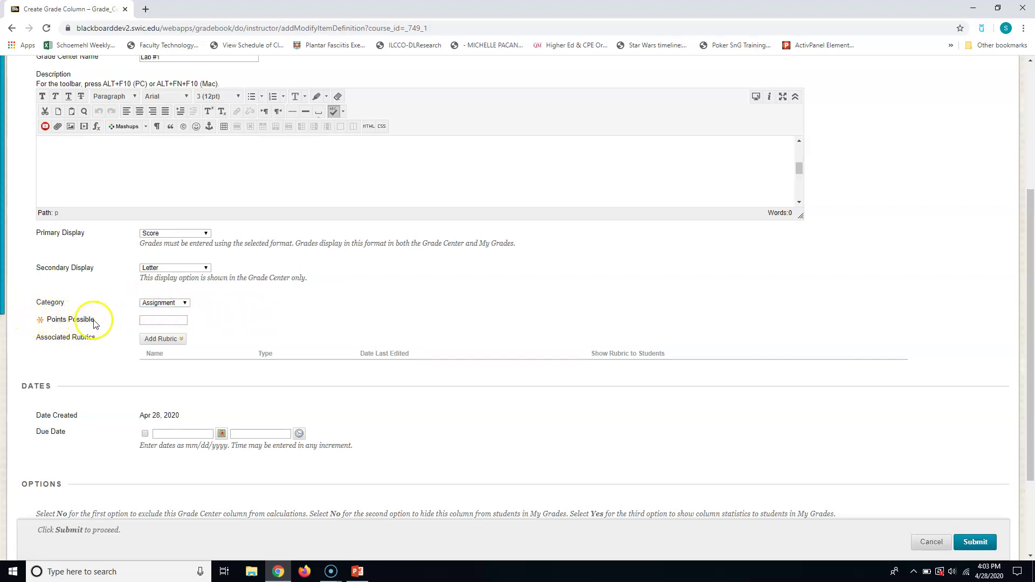
- Set the points possible to 10 and view the options for adding a rubric without choosing one
{"action": "left_click", "coordinate": [148, 319]}
{"action": "left_click_drag", "start_coordinate": [140, 320], "coordinate": [229, 313]}
{"action": "left_click", "coordinate": [258, 323]}
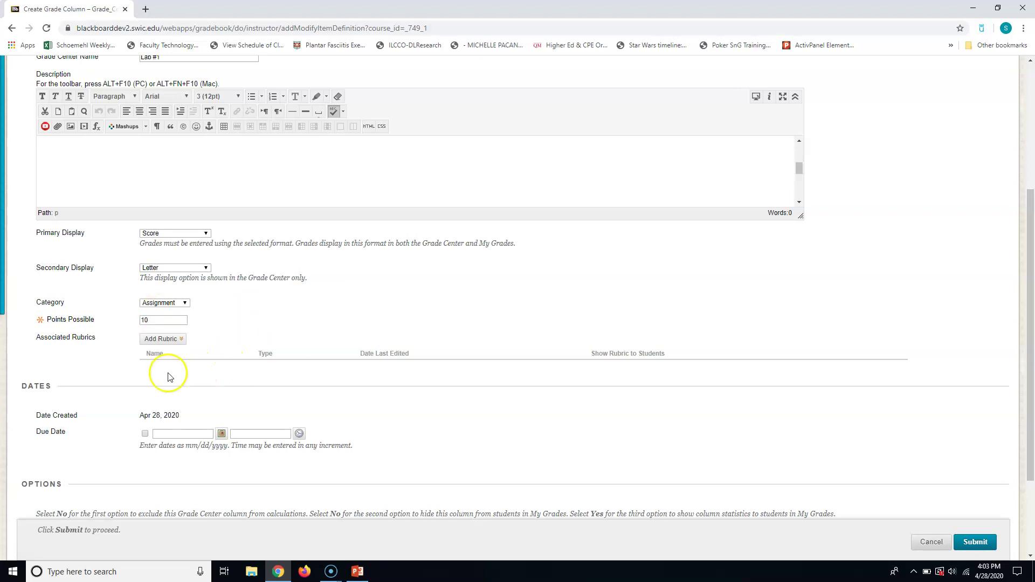
{"action": "left_click", "coordinate": [161, 340]}
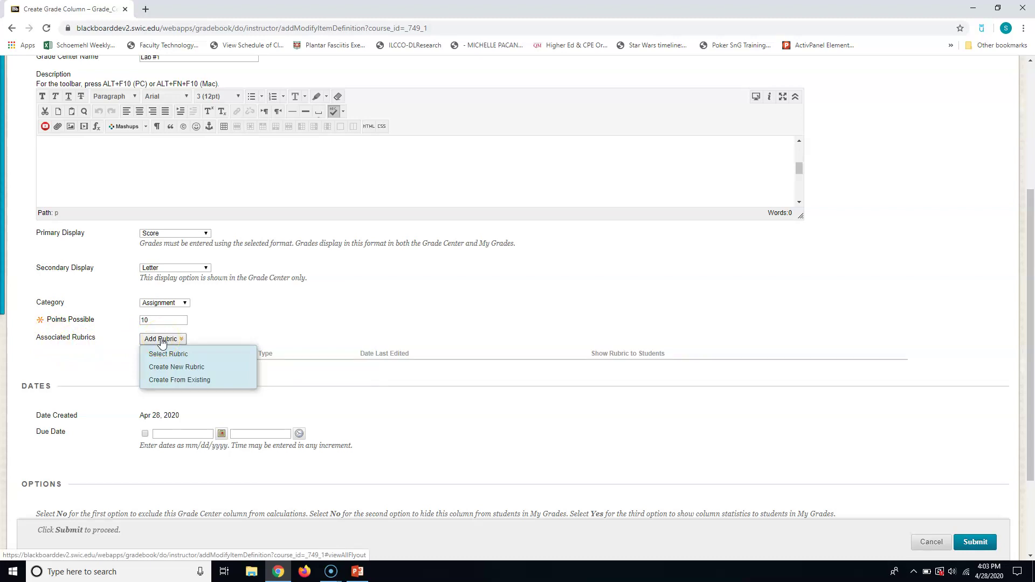
{"action": "left_click", "coordinate": [299, 333]}
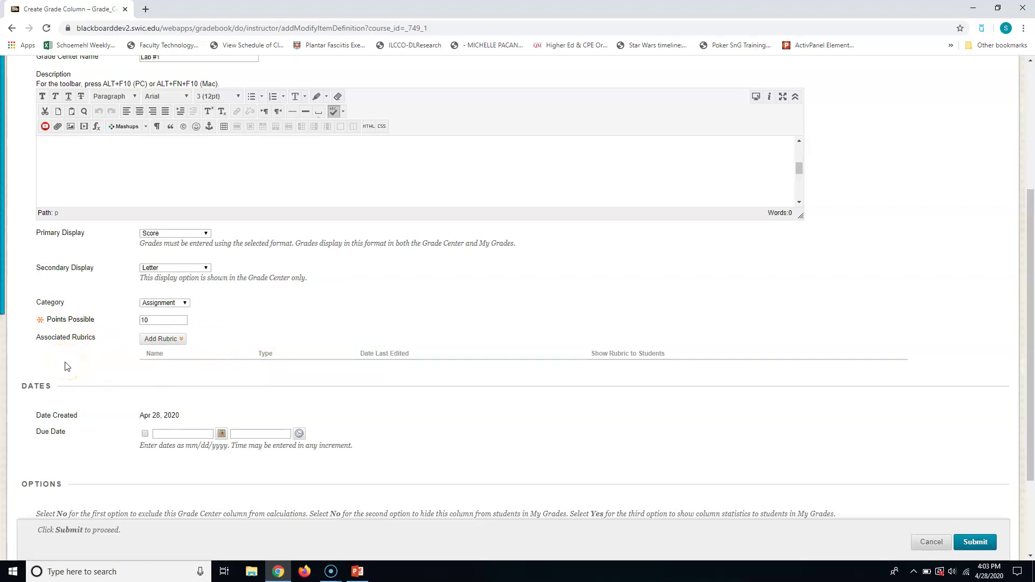
- Enable the column's due date and set it to 04/30/2020
{"action": "scroll", "coordinate": [65, 367], "scroll_direction": "down", "scroll_amount": 2}
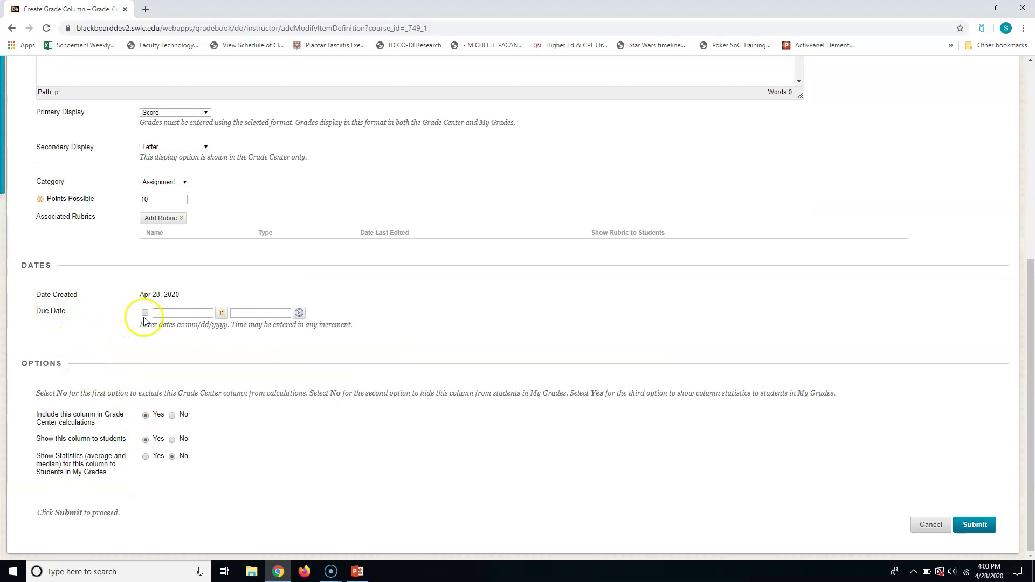
{"action": "left_click", "coordinate": [145, 313]}
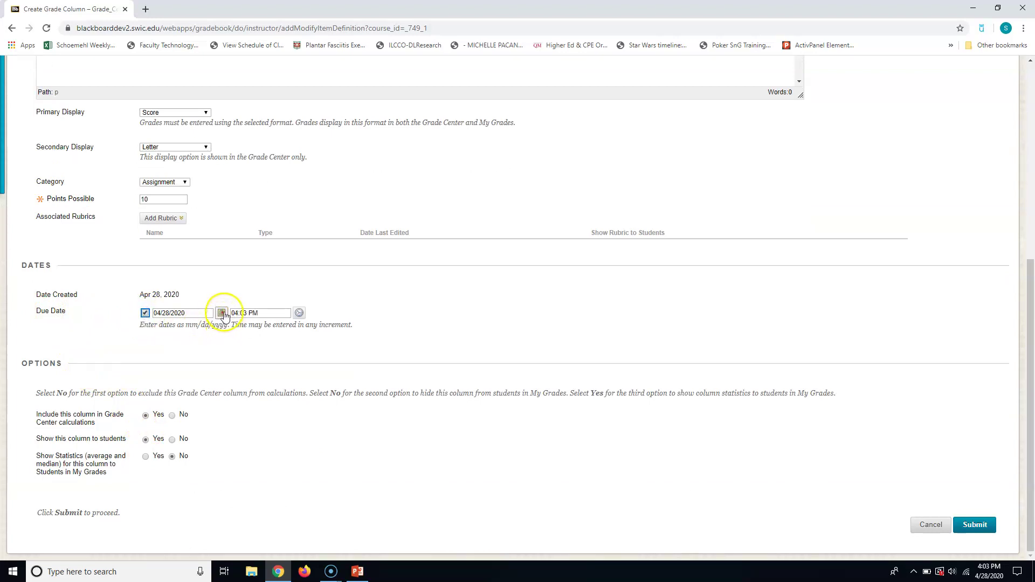
{"action": "left_click", "coordinate": [222, 314]}
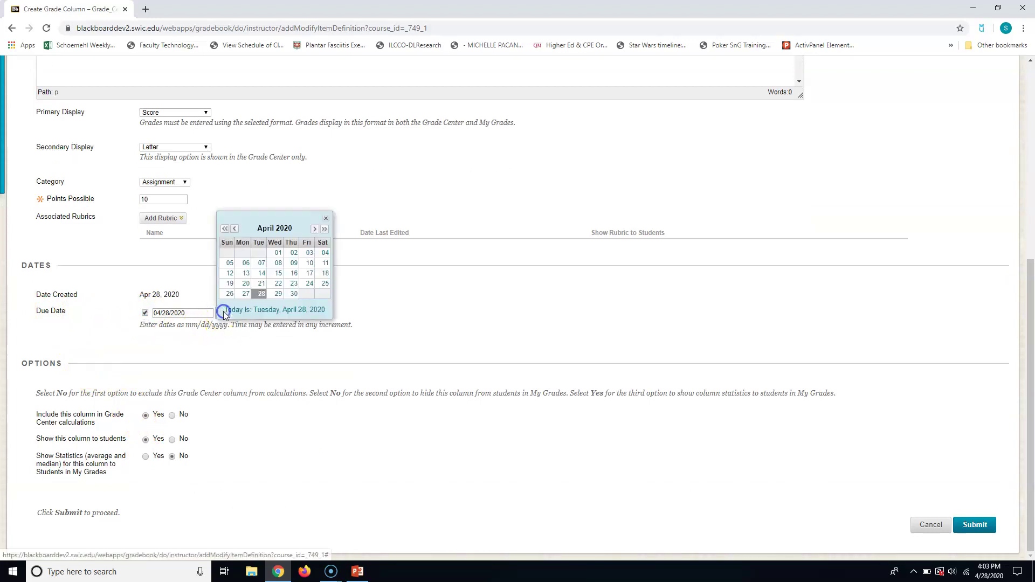
{"action": "left_click", "coordinate": [293, 294]}
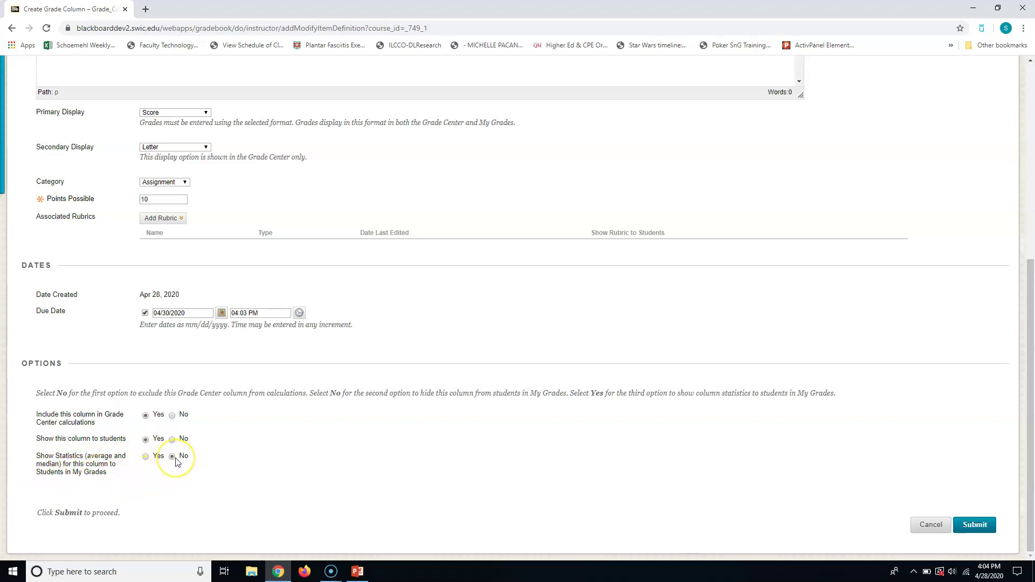
- Submit the new grade column with its calculation, visibility and statistics options at their defaults, and check the Lab #1 column in the grid
{"action": "left_click", "coordinate": [357, 490]}
{"action": "left_click", "coordinate": [974, 525]}
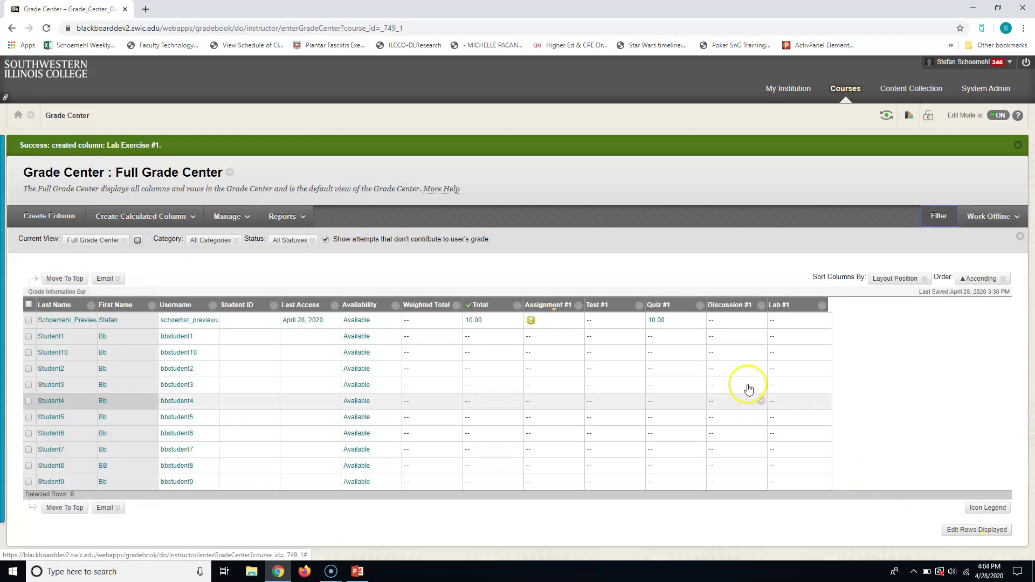
{"action": "mouse_move", "coordinate": [802, 304]}
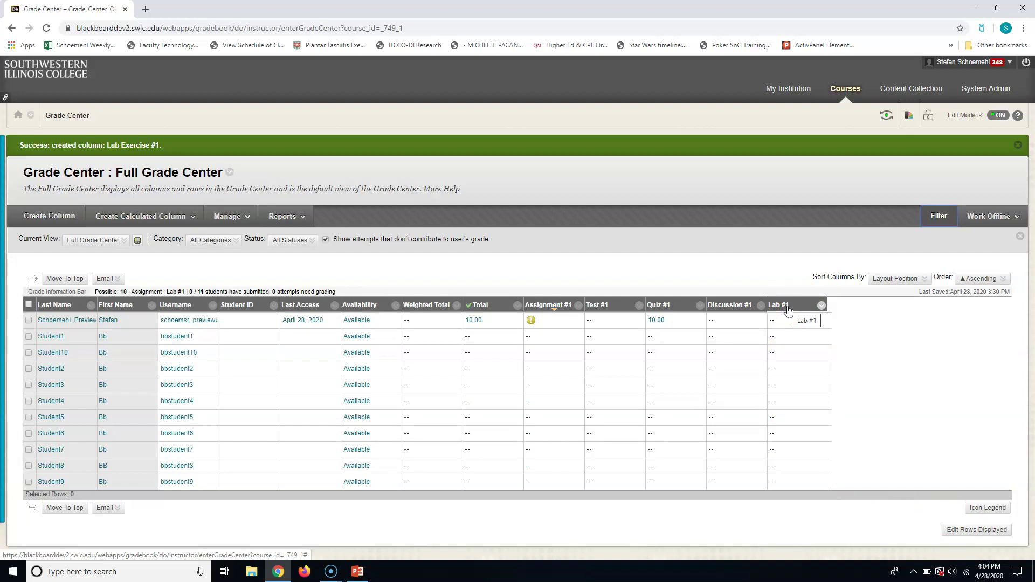
{"action": "left_click", "coordinate": [783, 305]}
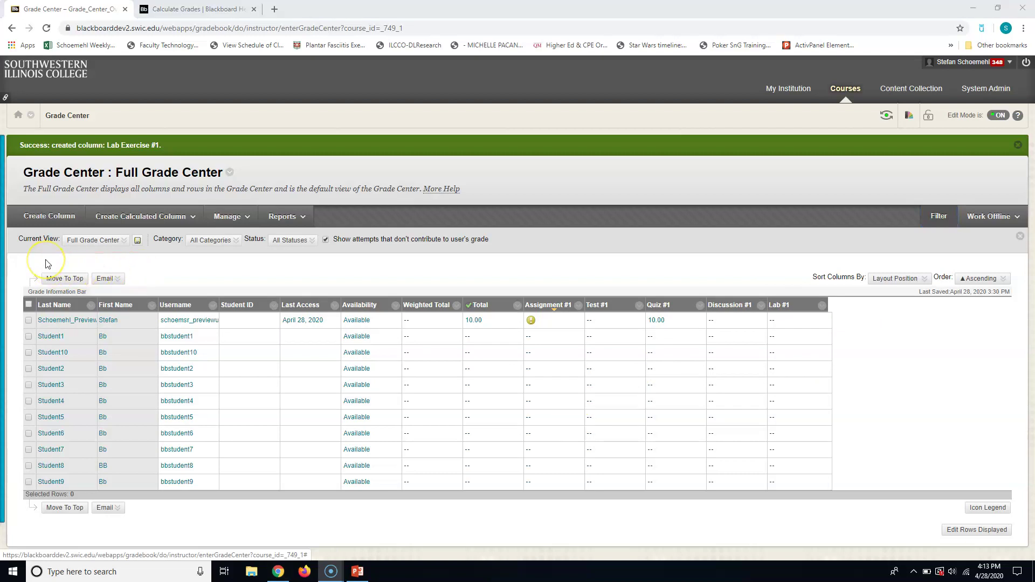
- Review the available calculated column types: Average, Minimum/Maximum, Total and Weighted
{"action": "left_click", "coordinate": [108, 215]}
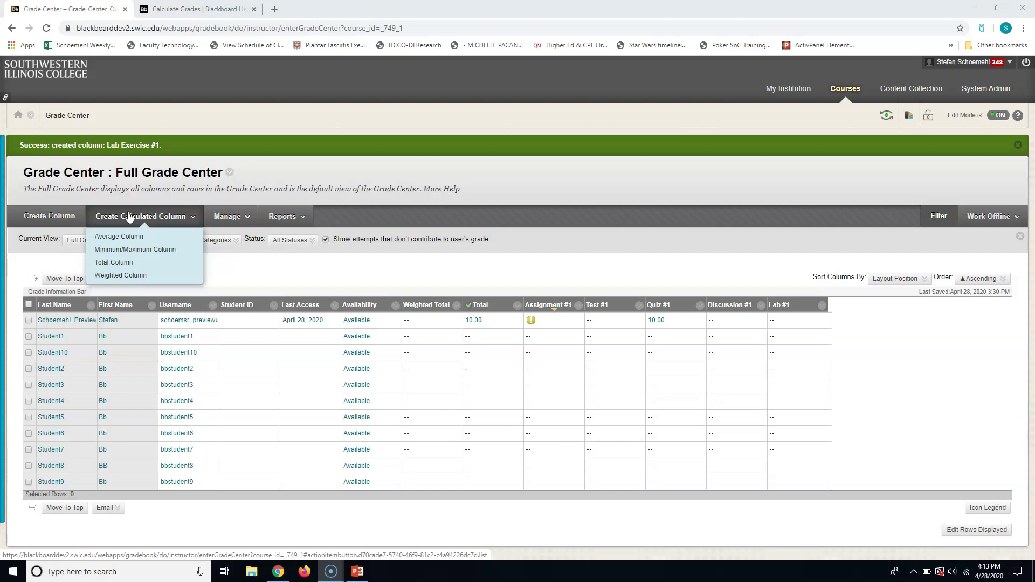
{"action": "left_click", "coordinate": [131, 252]}
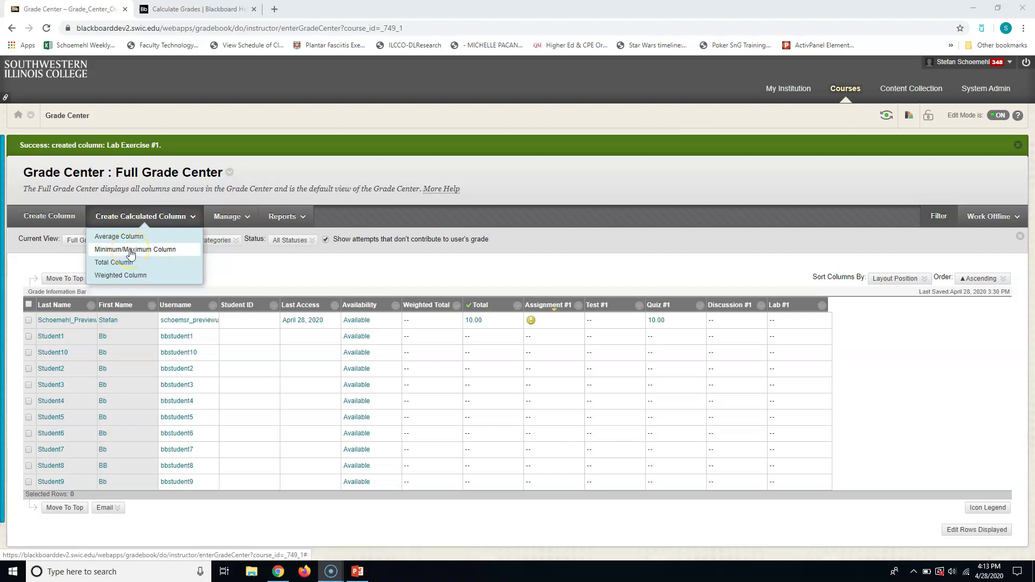
{"action": "left_click", "coordinate": [153, 251]}
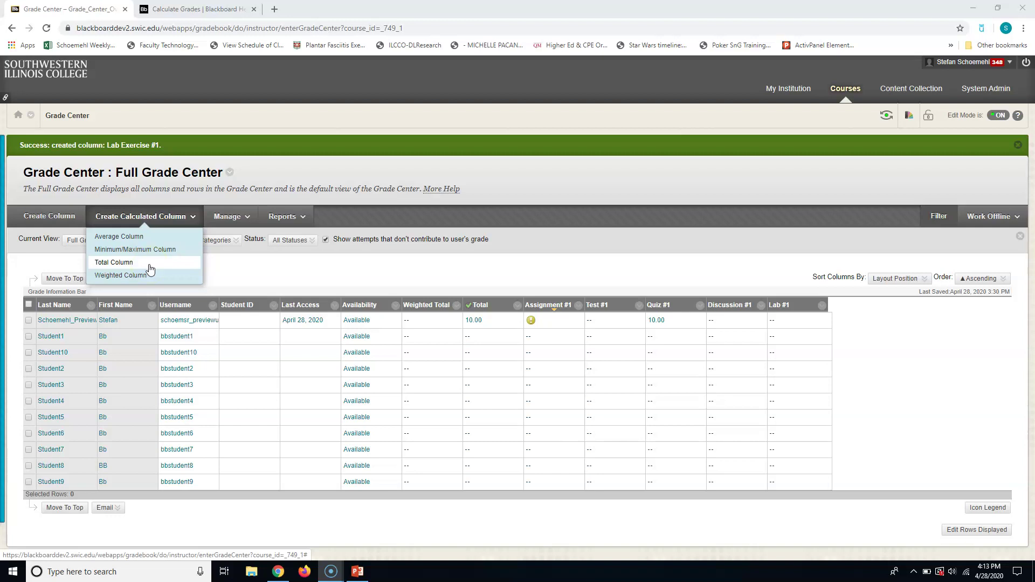
{"action": "left_click", "coordinate": [149, 276]}
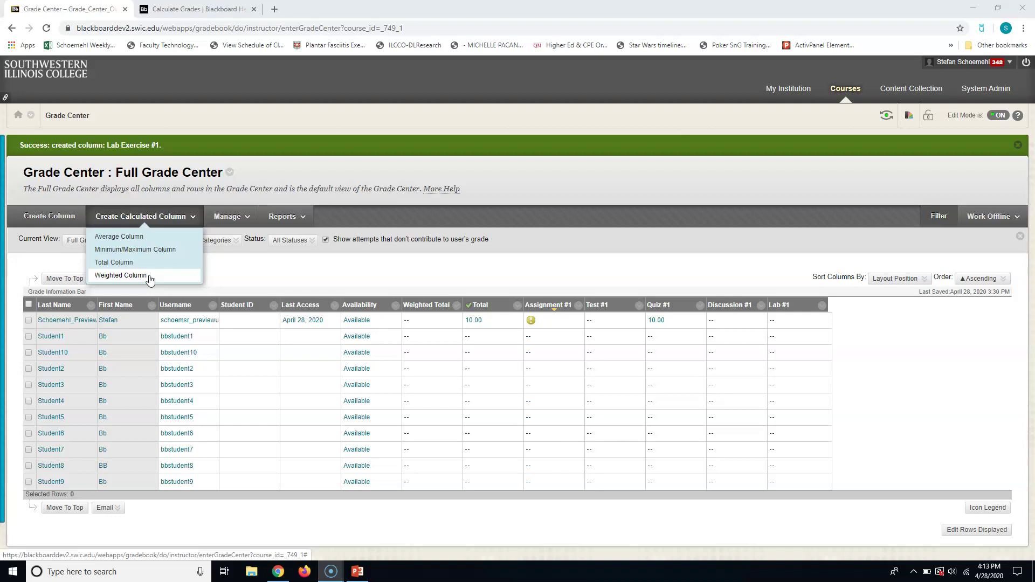
{"action": "left_click", "coordinate": [139, 275]}
{"action": "left_click", "coordinate": [138, 215]}
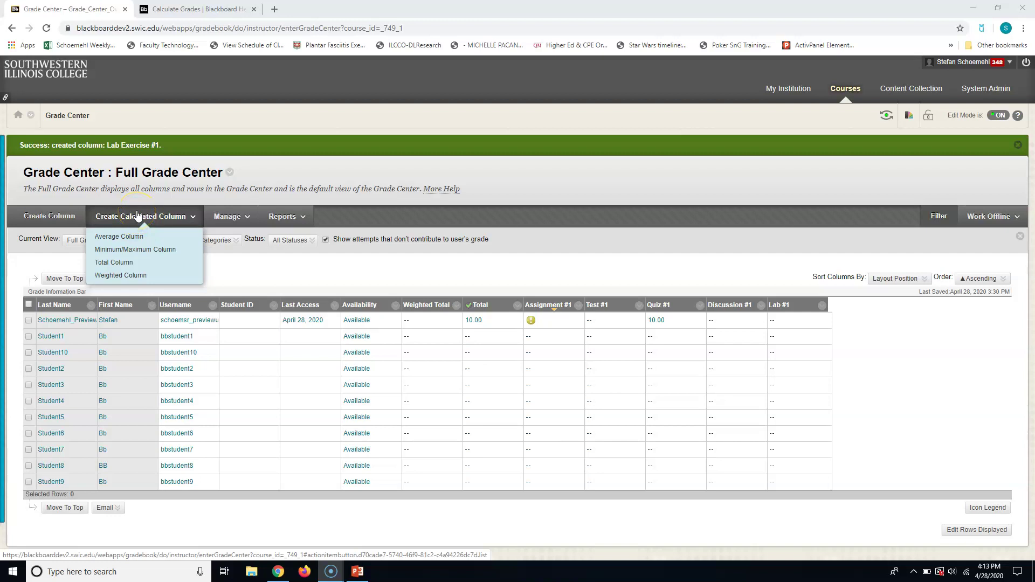
{"action": "left_click", "coordinate": [139, 229]}
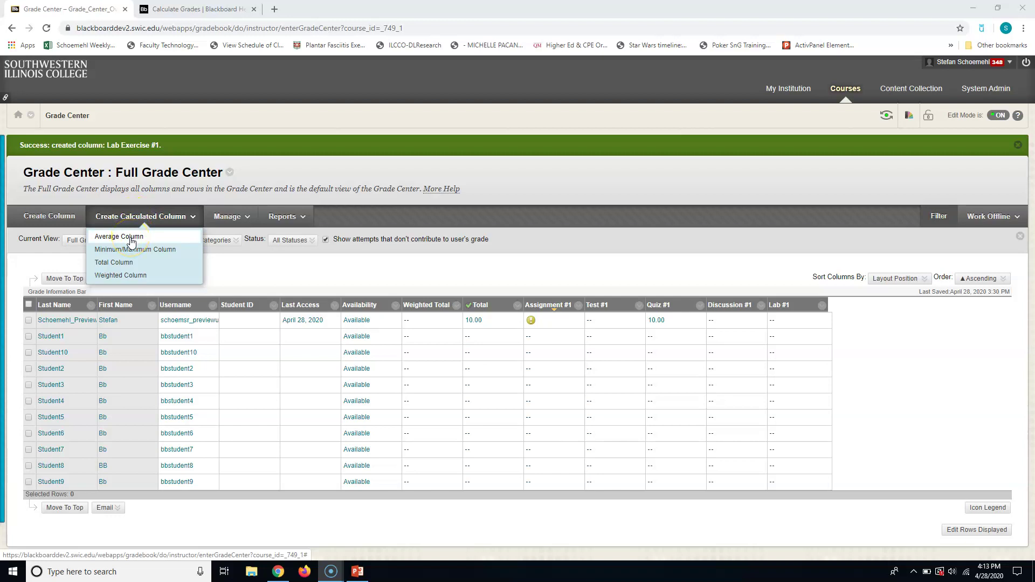
{"action": "left_click", "coordinate": [132, 263]}
{"action": "left_click", "coordinate": [124, 264]}
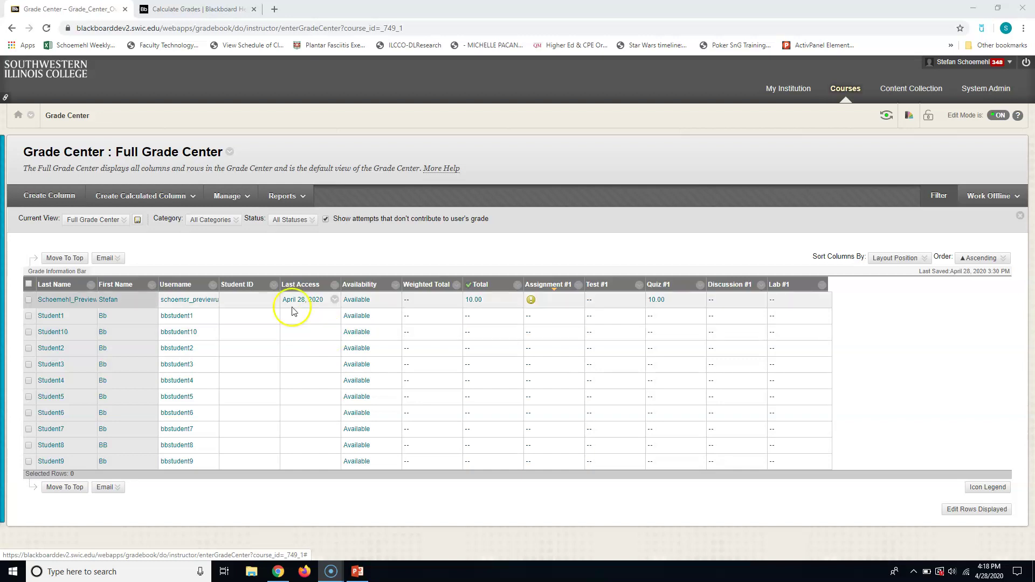
- Open the Grade Center categories and create a new category named "Quiz" without a description
{"action": "left_click", "coordinate": [227, 197]}
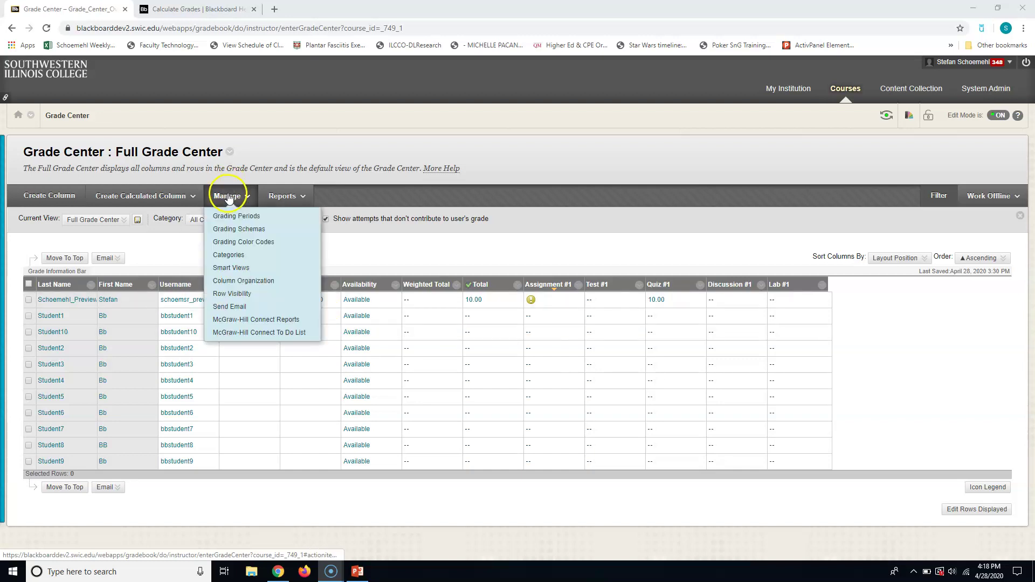
{"action": "left_click", "coordinate": [232, 255]}
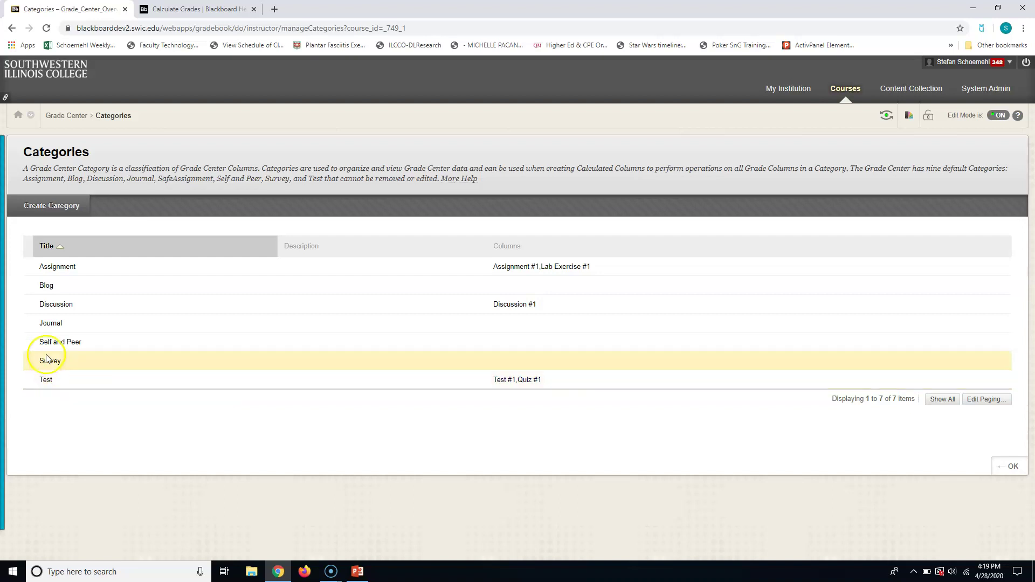
{"action": "left_click", "coordinate": [42, 209]}
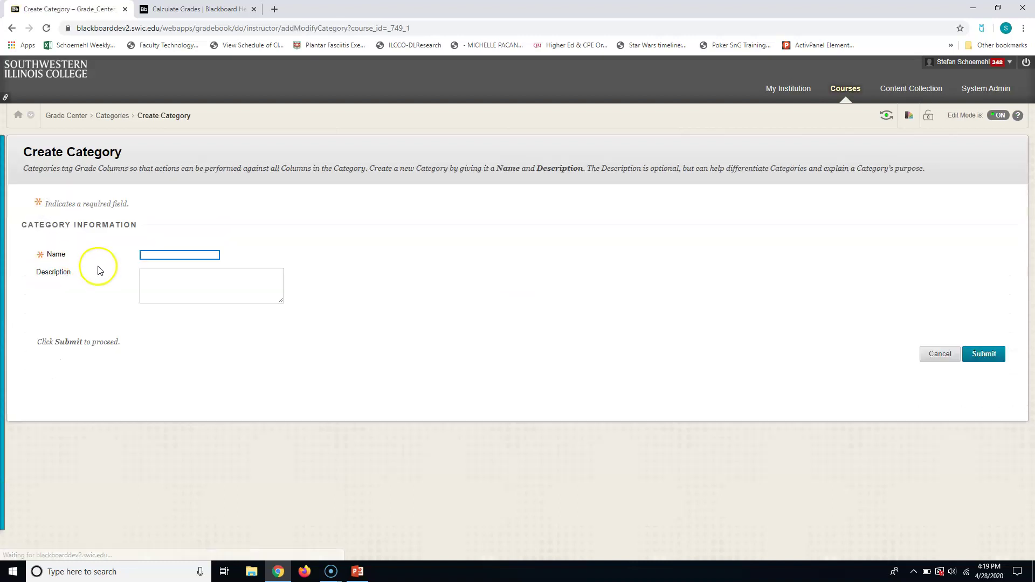
{"action": "left_click", "coordinate": [165, 254]}
{"action": "type", "text": "Quiz"}
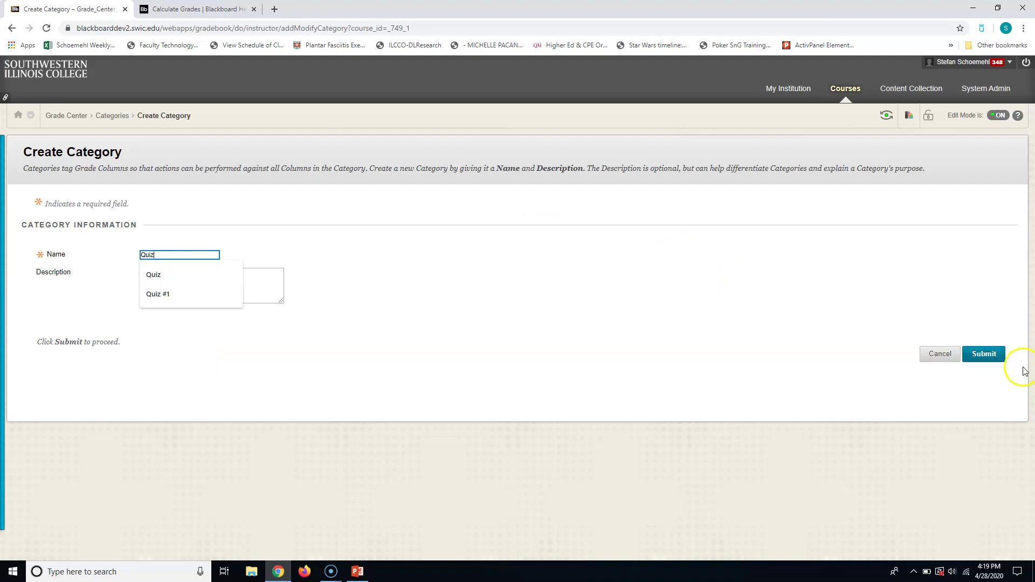
{"action": "left_click", "coordinate": [1000, 355]}
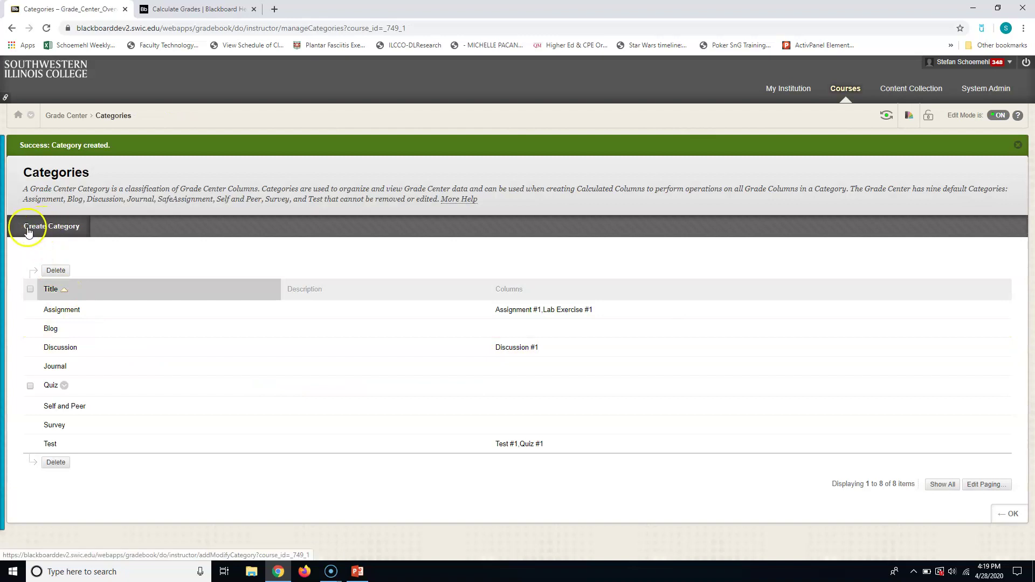
- Create another category named "Lab" without a description and return to the Full Grade Center
{"action": "left_click", "coordinate": [42, 230]}
{"action": "left_click", "coordinate": [160, 253]}
{"action": "type", "text": "Lab"}
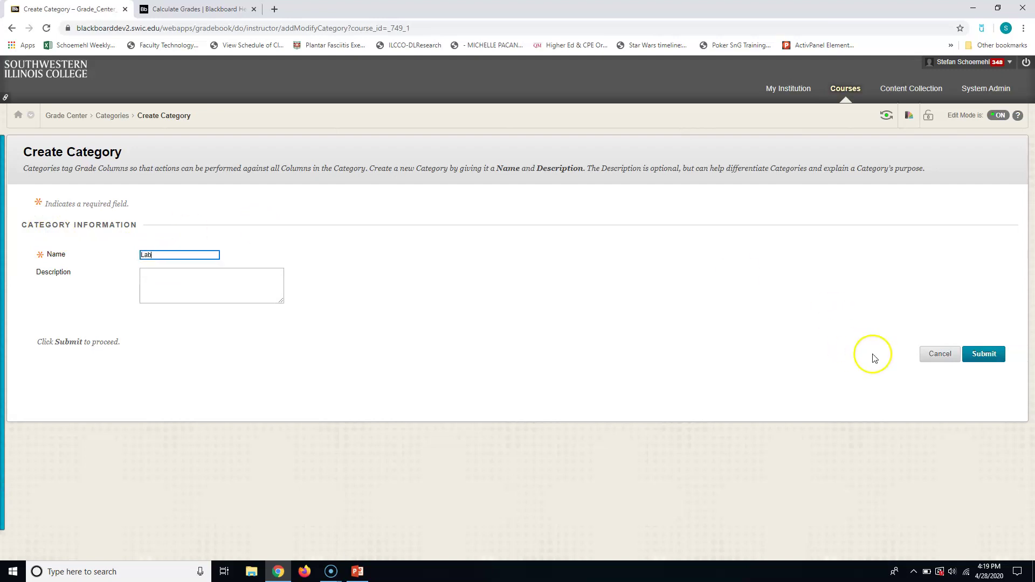
{"action": "left_click", "coordinate": [982, 355]}
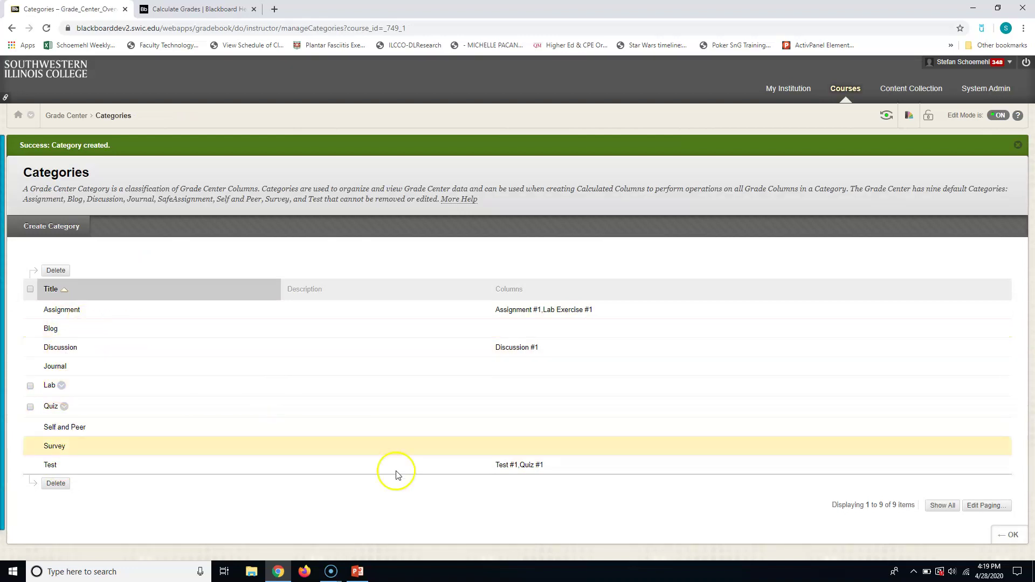
{"action": "left_click", "coordinate": [1016, 540]}
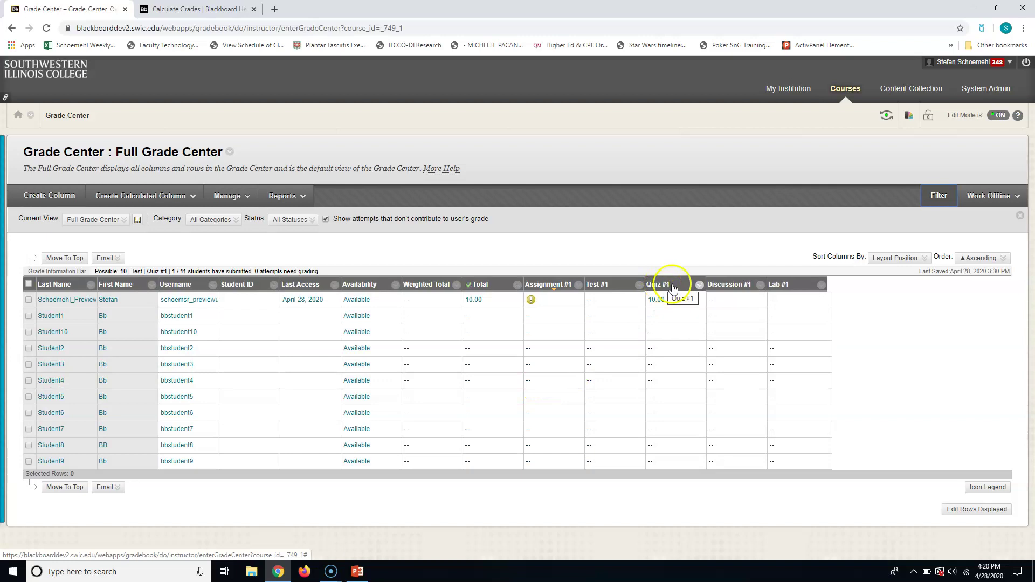
- Edit the Quiz #1 column's information to assign it to the Quiz category, and submit the change
{"action": "left_click", "coordinate": [699, 286]}
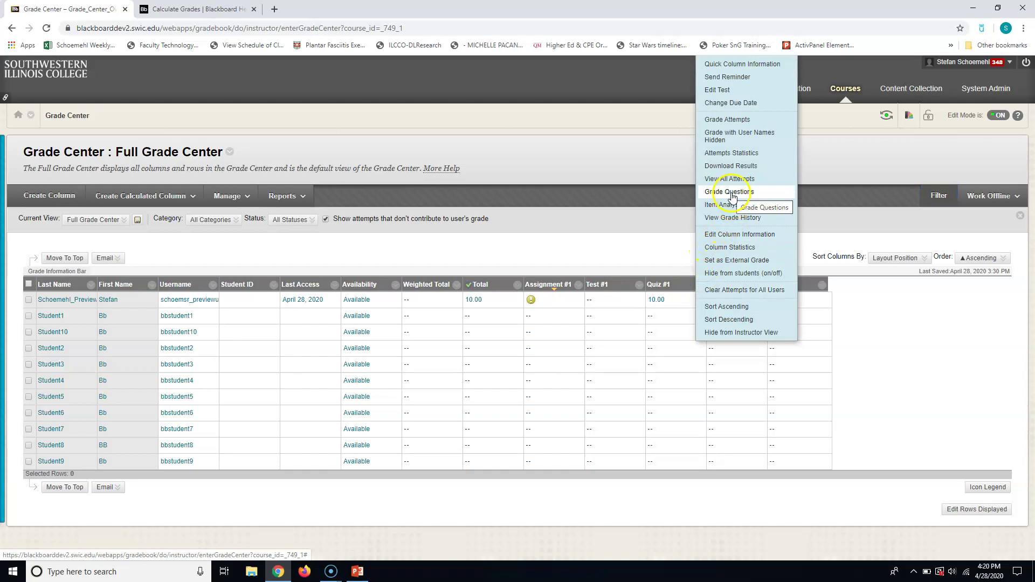
{"action": "left_click", "coordinate": [728, 235]}
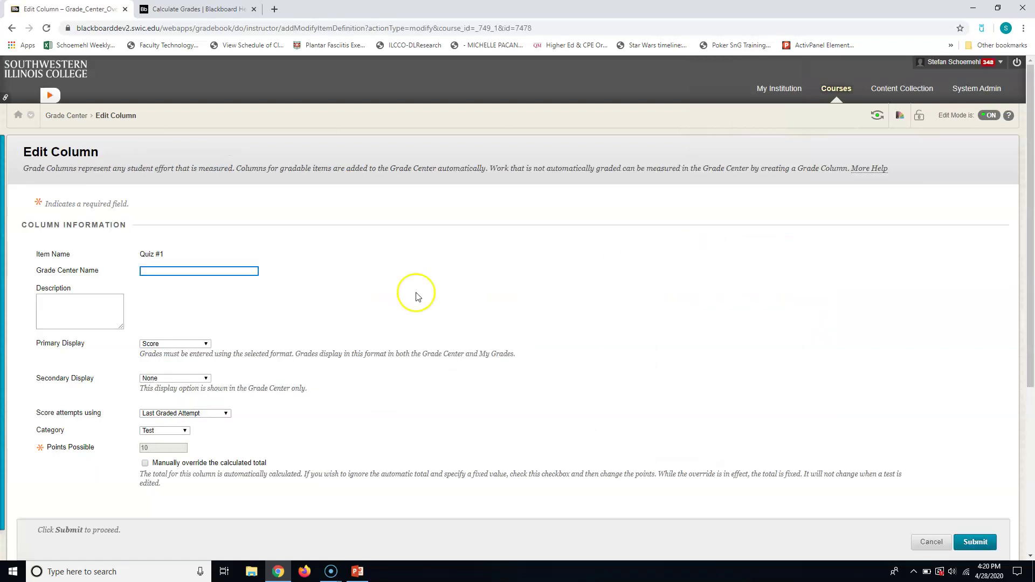
{"action": "scroll", "coordinate": [259, 288], "scroll_direction": "down", "scroll_amount": 5}
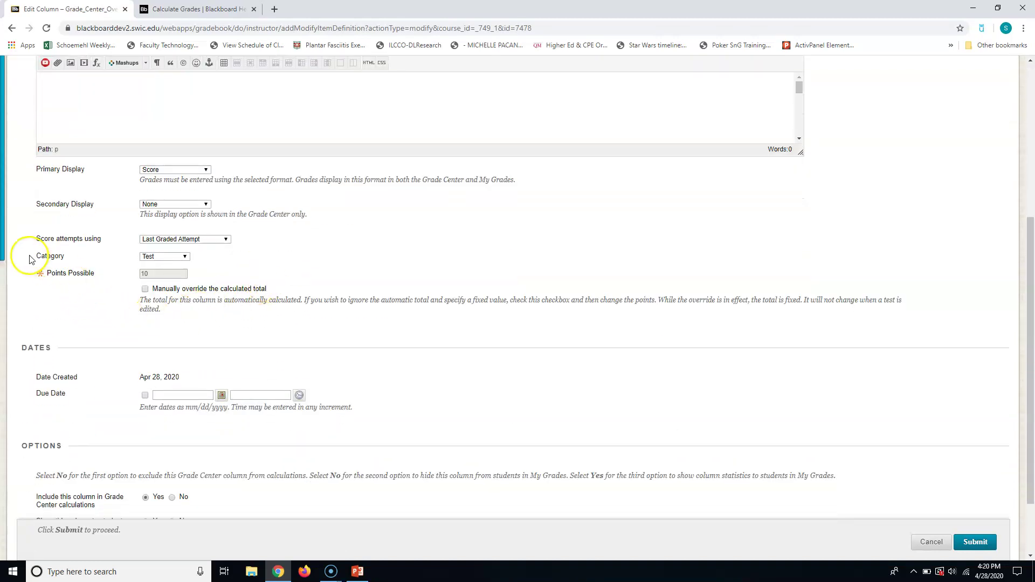
{"action": "left_click", "coordinate": [186, 257]}
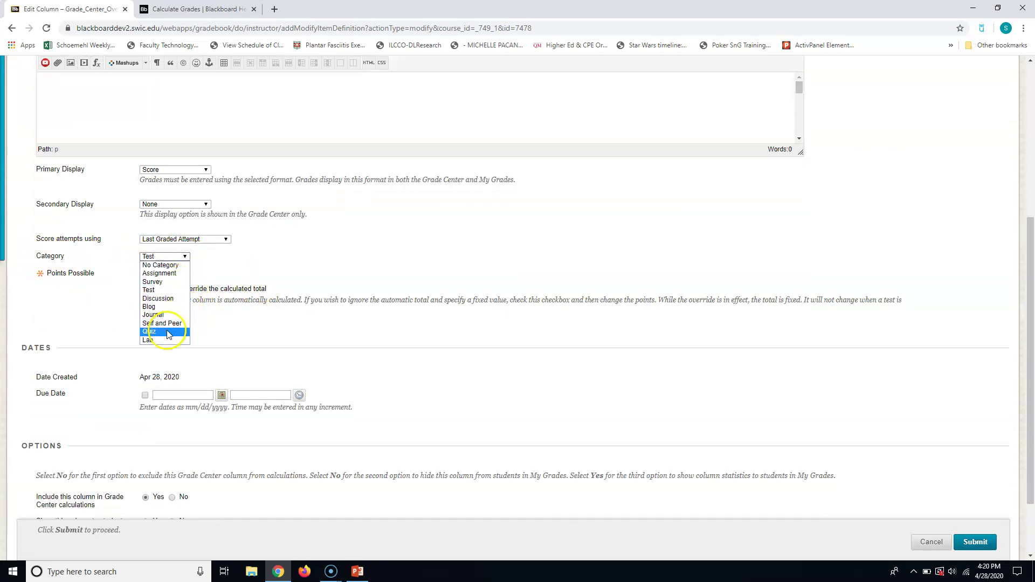
{"action": "left_click", "coordinate": [149, 333]}
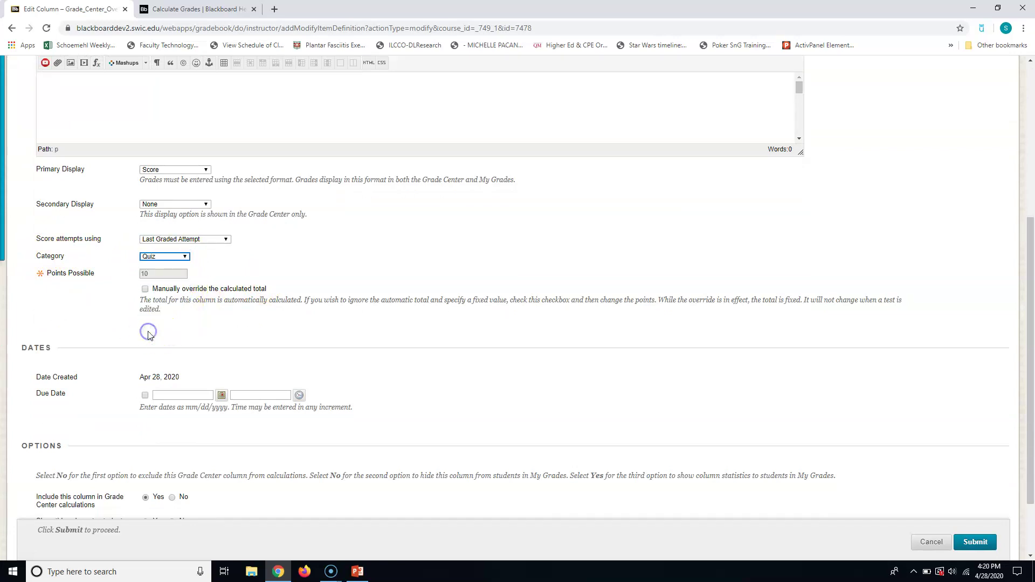
{"action": "left_click", "coordinate": [976, 543]}
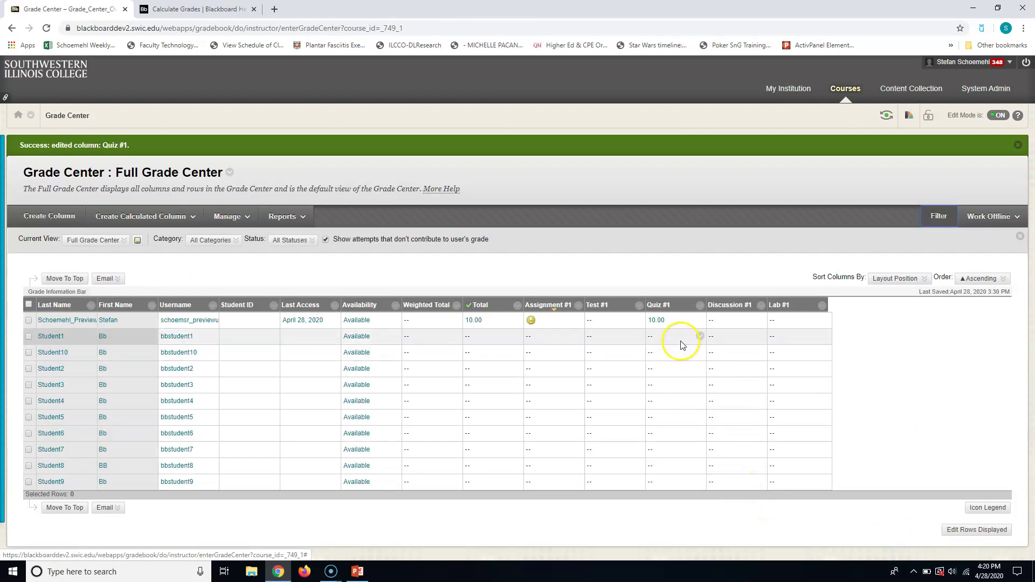
- Edit the Lab #1 column's information to assign it to the Lab category, and submit the change
{"action": "left_click", "coordinate": [821, 307]}
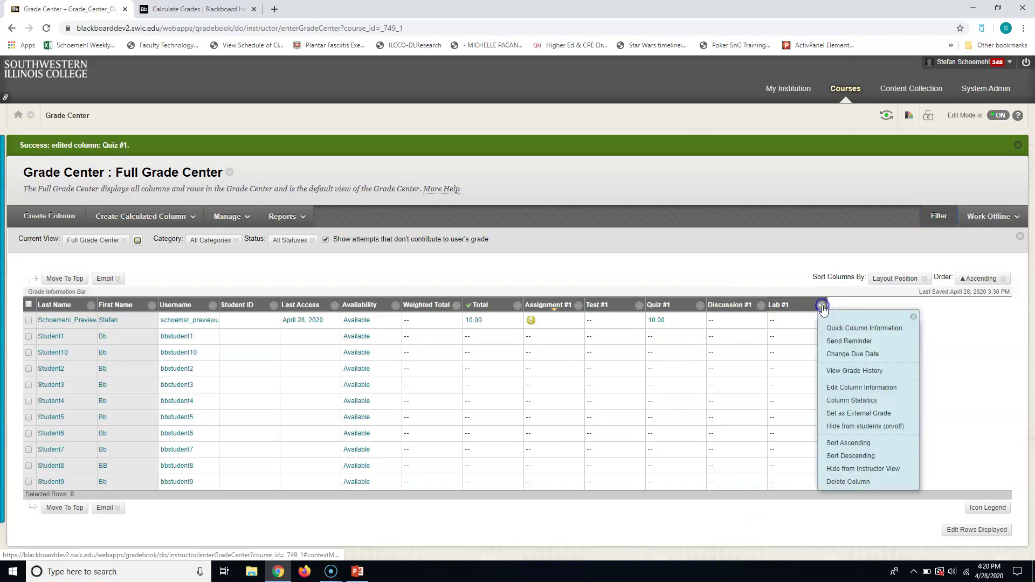
{"action": "left_click", "coordinate": [862, 389]}
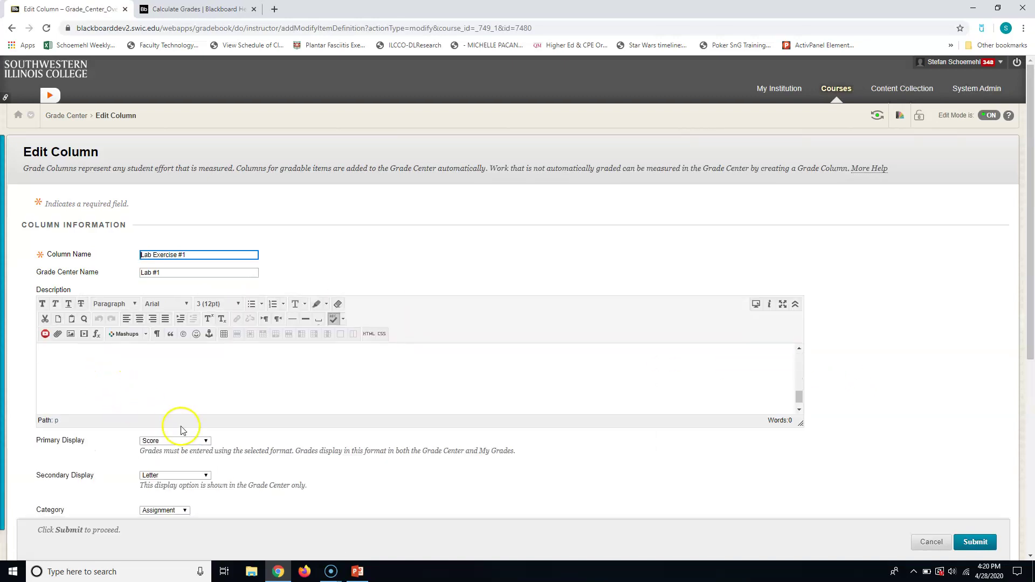
{"action": "scroll", "coordinate": [286, 422], "scroll_direction": "down", "scroll_amount": 3}
{"action": "scroll", "coordinate": [286, 422], "scroll_direction": "down", "scroll_amount": 1}
{"action": "left_click", "coordinate": [185, 349]}
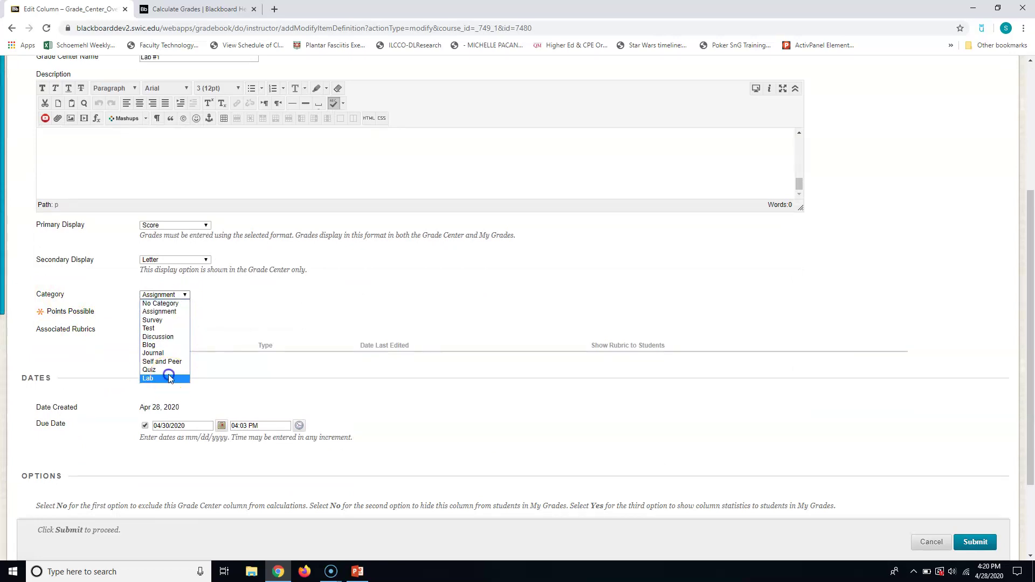
{"action": "left_click", "coordinate": [167, 375]}
{"action": "left_click", "coordinate": [976, 541]}
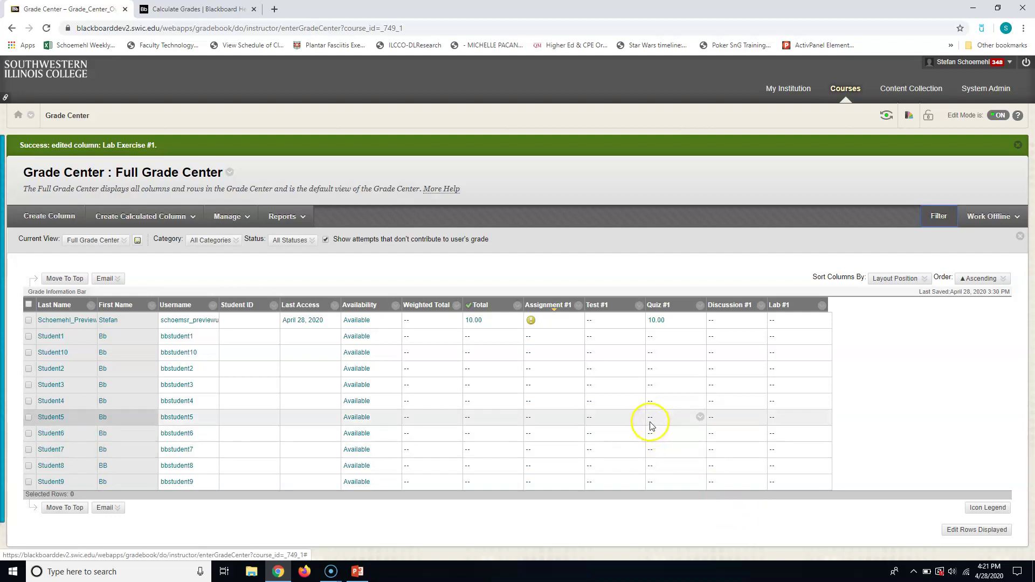
- Filter the Full Grade Center to the Quiz category, and return it to All Categories
{"action": "left_click", "coordinate": [209, 241]}
{"action": "left_click", "coordinate": [208, 311]}
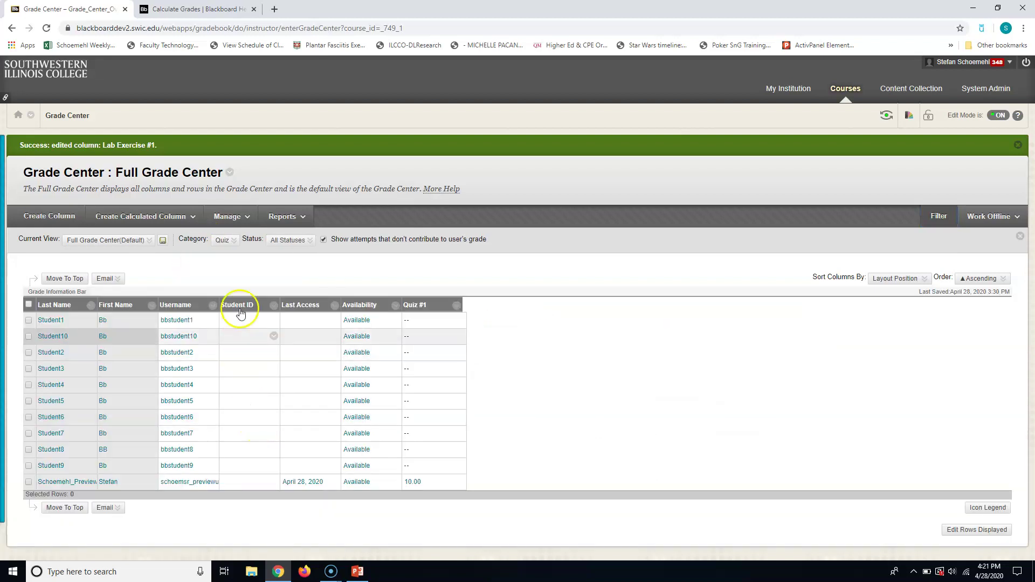
{"action": "left_click", "coordinate": [231, 240]}
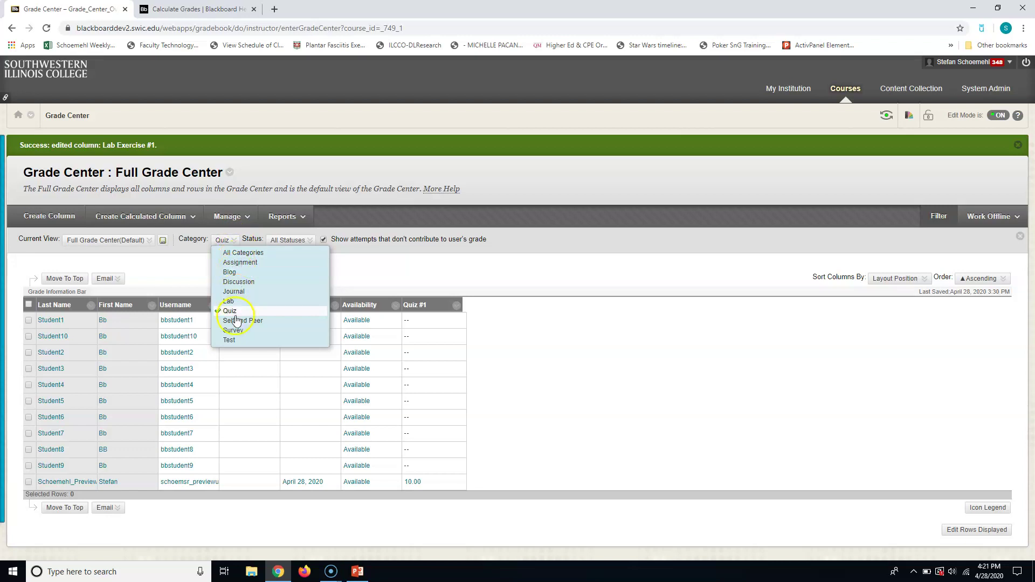
{"action": "left_click", "coordinate": [241, 253]}
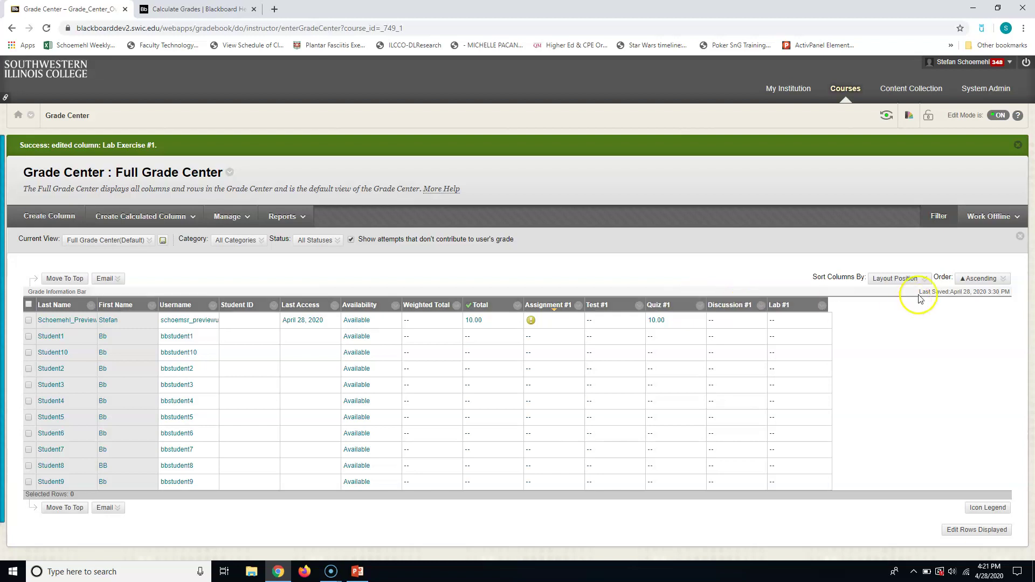
- Sort the Full Grade Center columns by Categories
{"action": "left_click", "coordinate": [898, 277]}
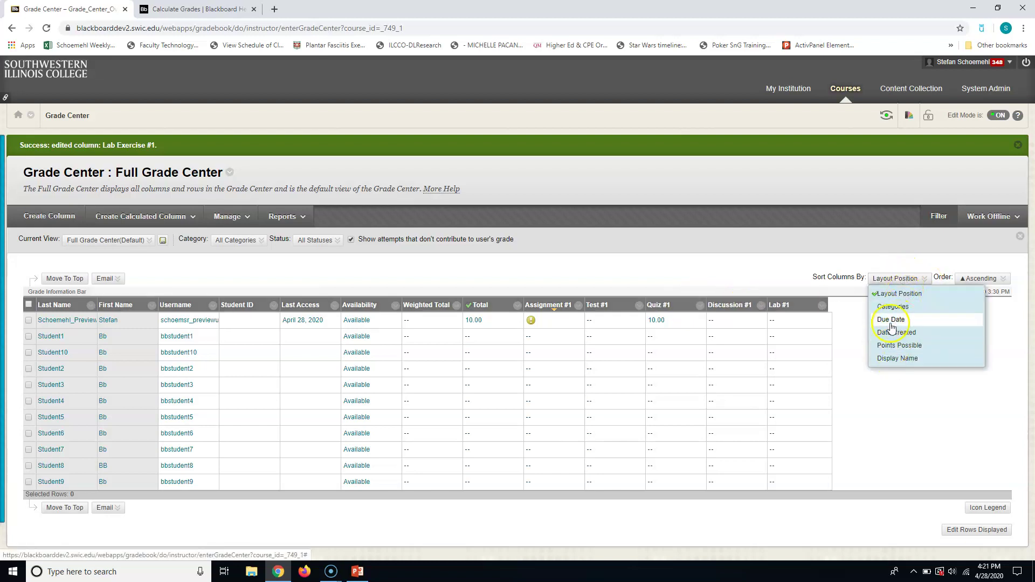
{"action": "left_click", "coordinate": [893, 306]}
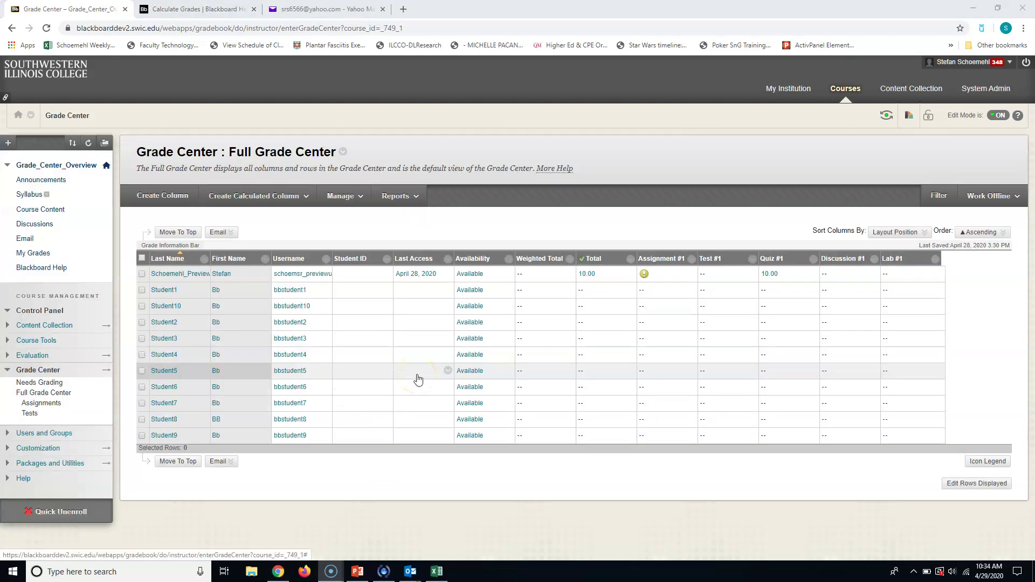
- In Column Organization, reorder the graded items as Assignment #1, Discussion #1, Test #1, Lab #1 and Quiz #1
{"action": "left_click", "coordinate": [341, 197]}
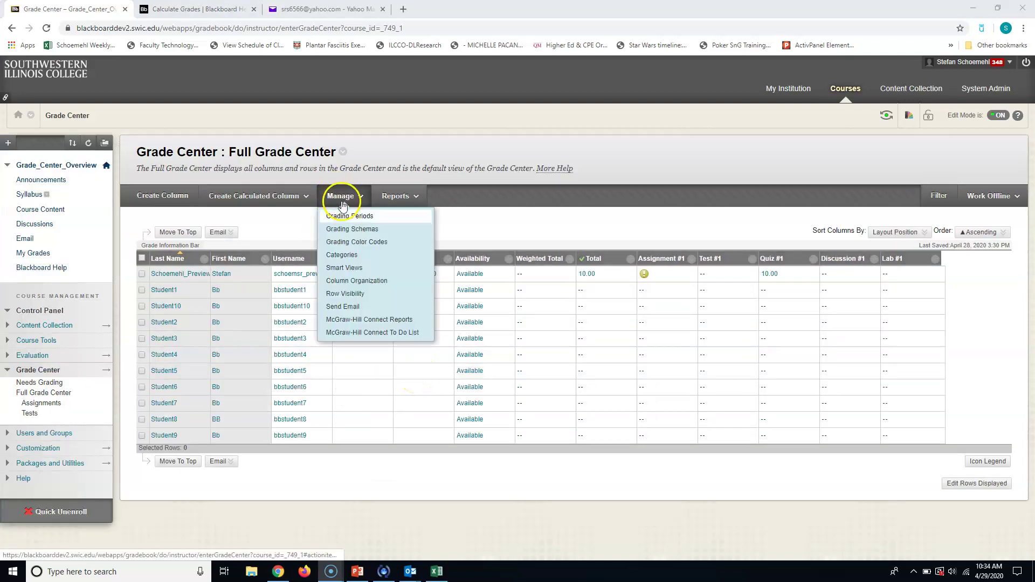
{"action": "left_click", "coordinate": [358, 283]}
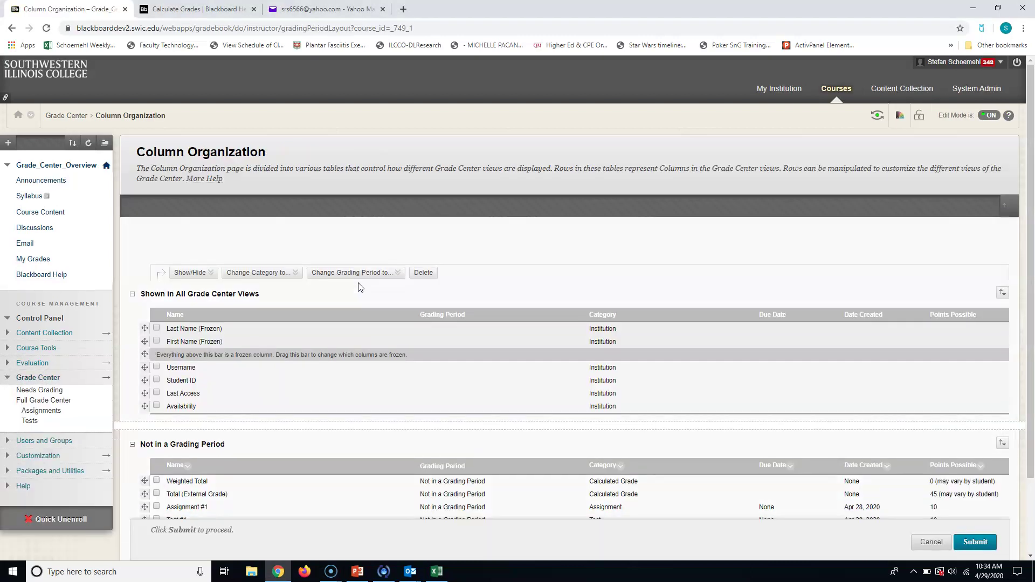
{"action": "left_click", "coordinate": [342, 392]}
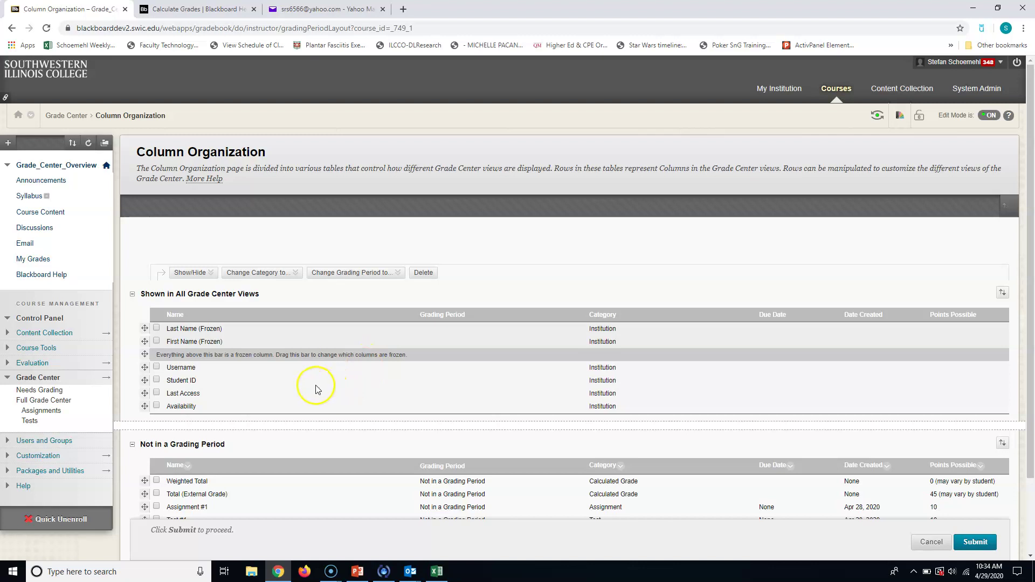
{"action": "scroll", "coordinate": [316, 389], "scroll_direction": "down", "scroll_amount": 3}
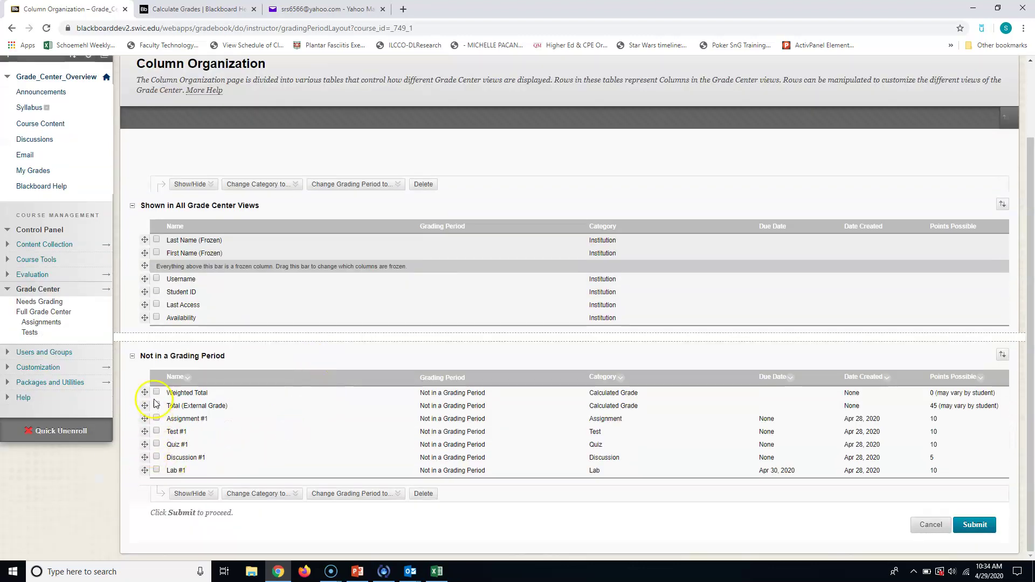
{"action": "mouse_move", "coordinate": [144, 444]}
{"action": "left_mouse_down"}
{"action": "mouse_move", "coordinate": [143, 472]}
{"action": "mouse_move", "coordinate": [149, 447]}
{"action": "left_mouse_up"}
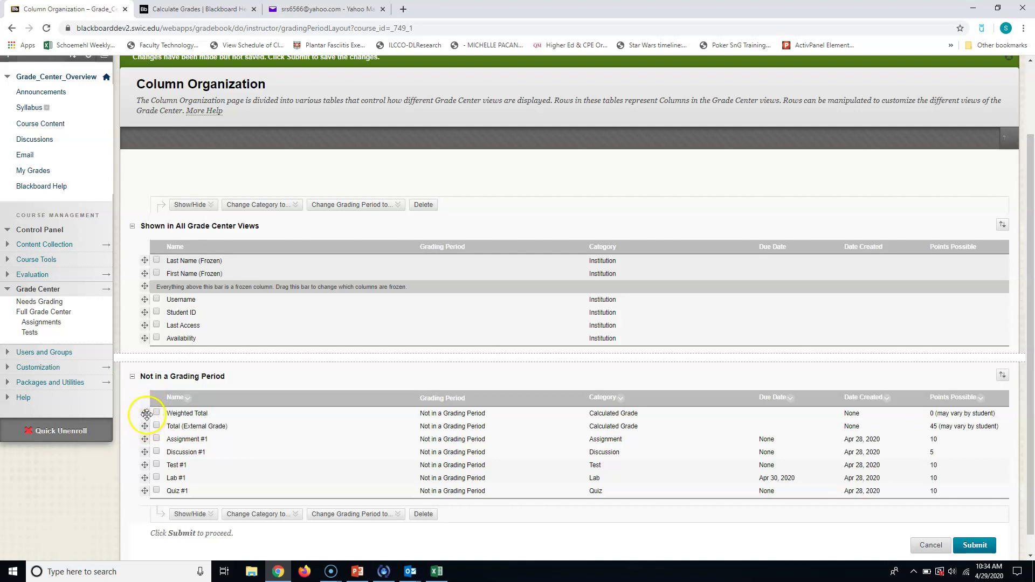
- Move Total into the frozen columns below Last Name and First Name out of the frozen area, and submit the organization
{"action": "left_click_drag", "start_coordinate": [145, 426], "coordinate": [152, 280]}
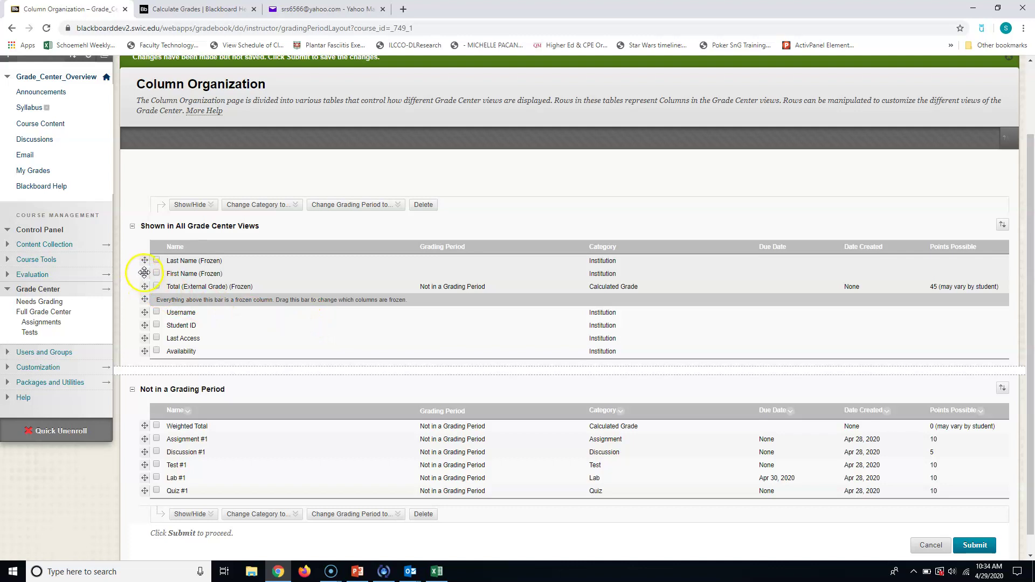
{"action": "left_click_drag", "start_coordinate": [145, 273], "coordinate": [148, 306]}
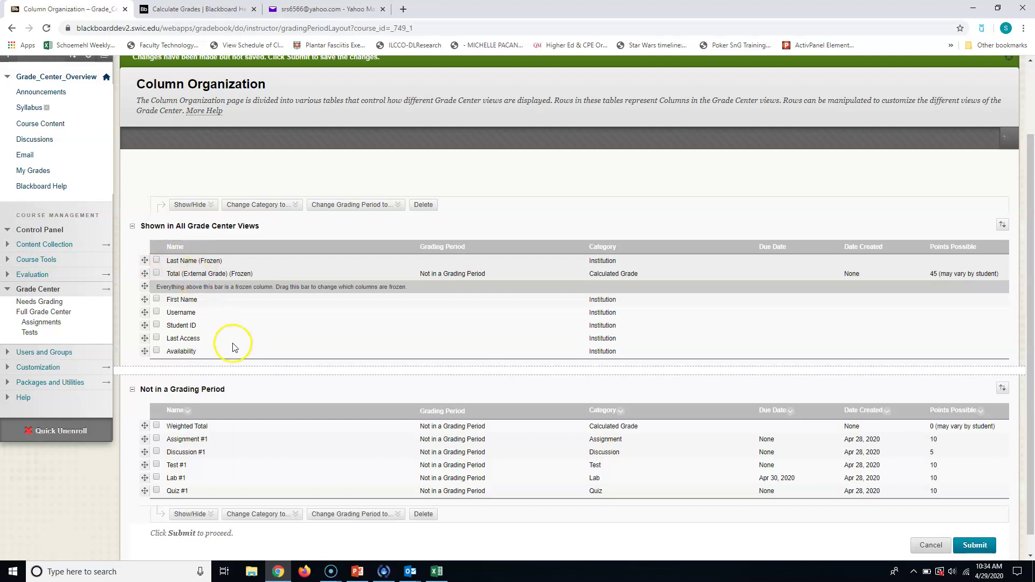
{"action": "scroll", "coordinate": [358, 383], "scroll_direction": "down", "scroll_amount": 1}
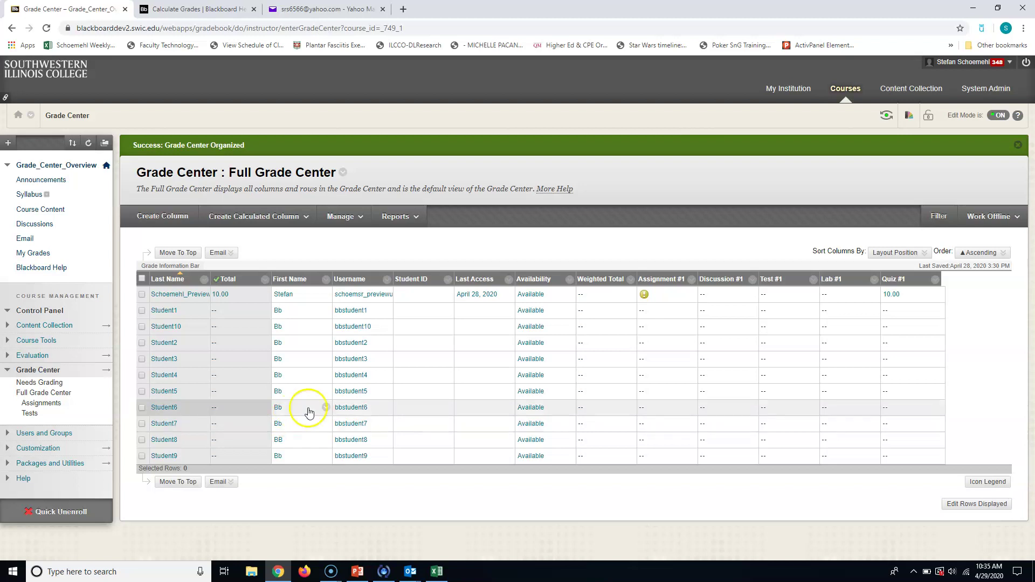
- Hide the Student ID column from the instructor view
{"action": "left_click", "coordinate": [447, 279]}
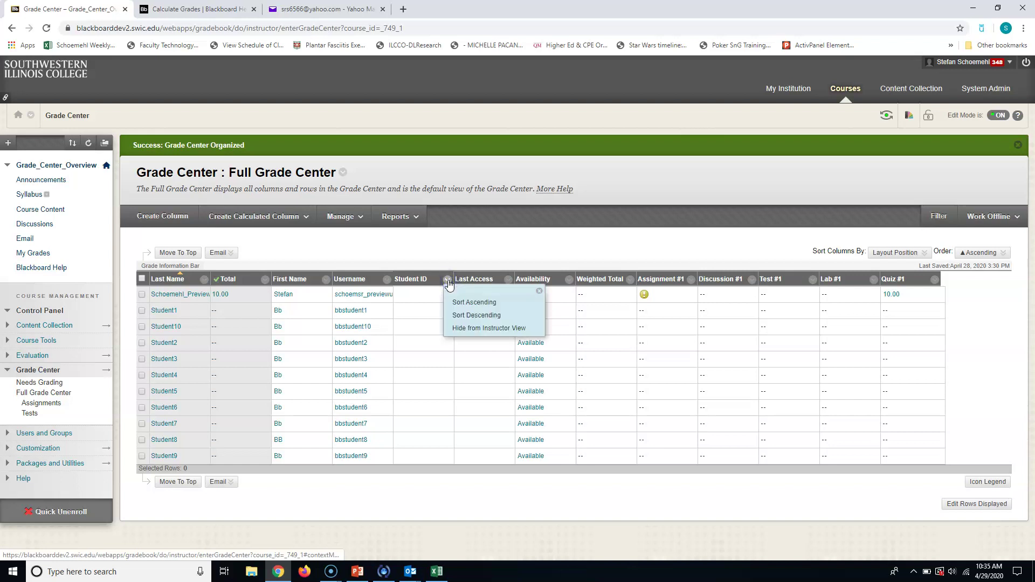
{"action": "left_click", "coordinate": [473, 328]}
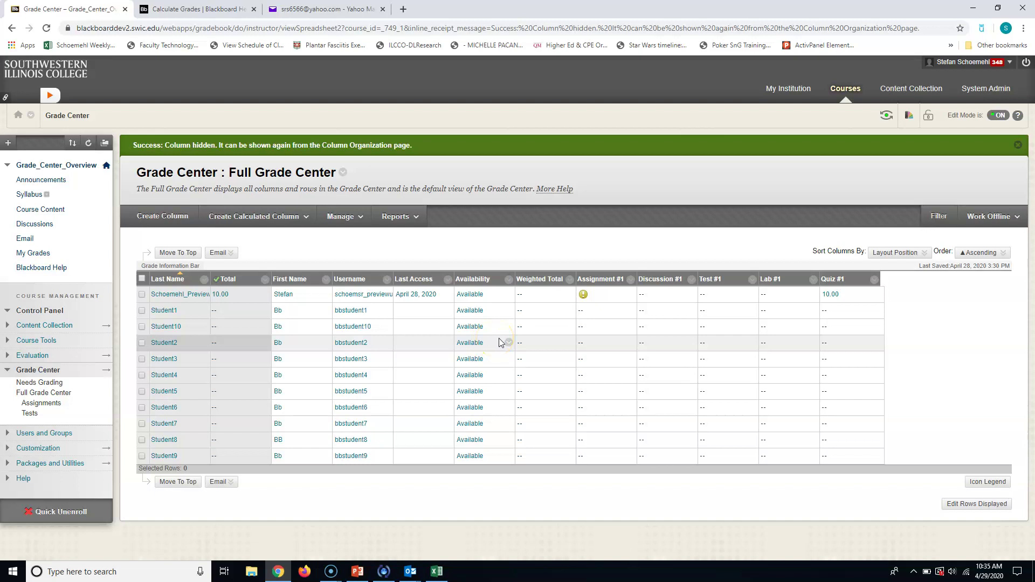
- Hide the Weighted Total column from students and also from the instructor view
{"action": "left_click", "coordinate": [569, 280]}
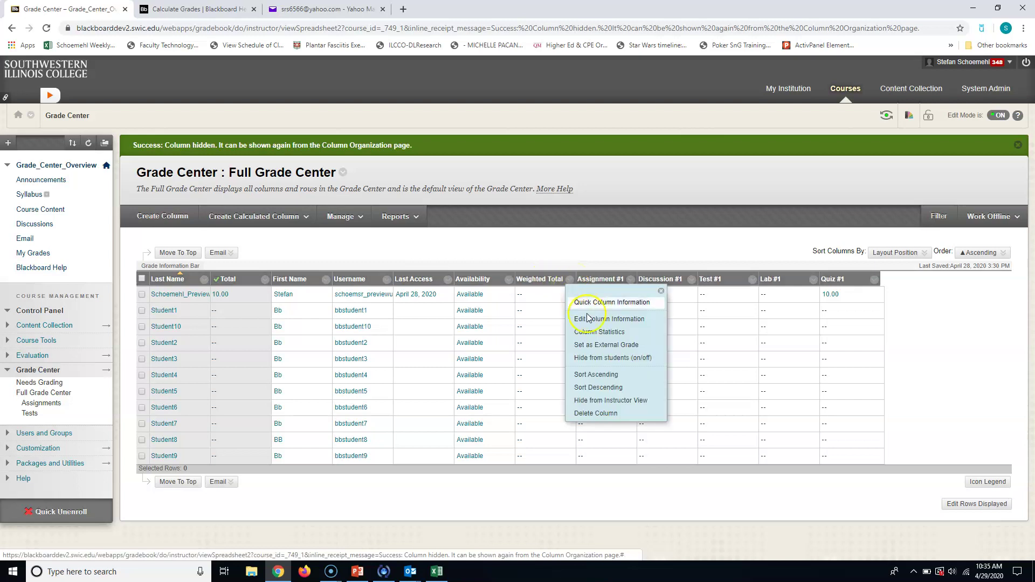
{"action": "left_click", "coordinate": [600, 359]}
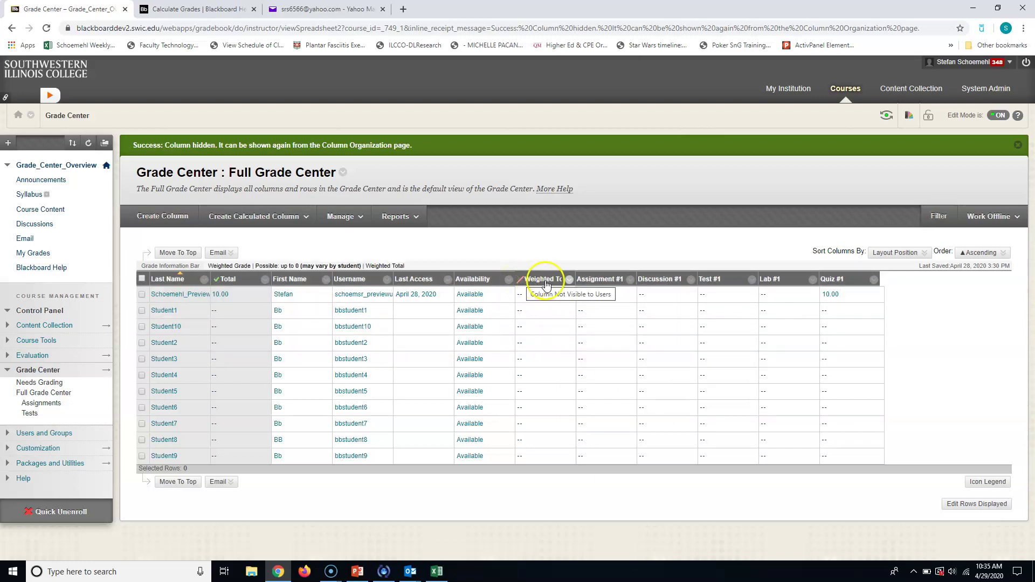
{"action": "left_click", "coordinate": [569, 280]}
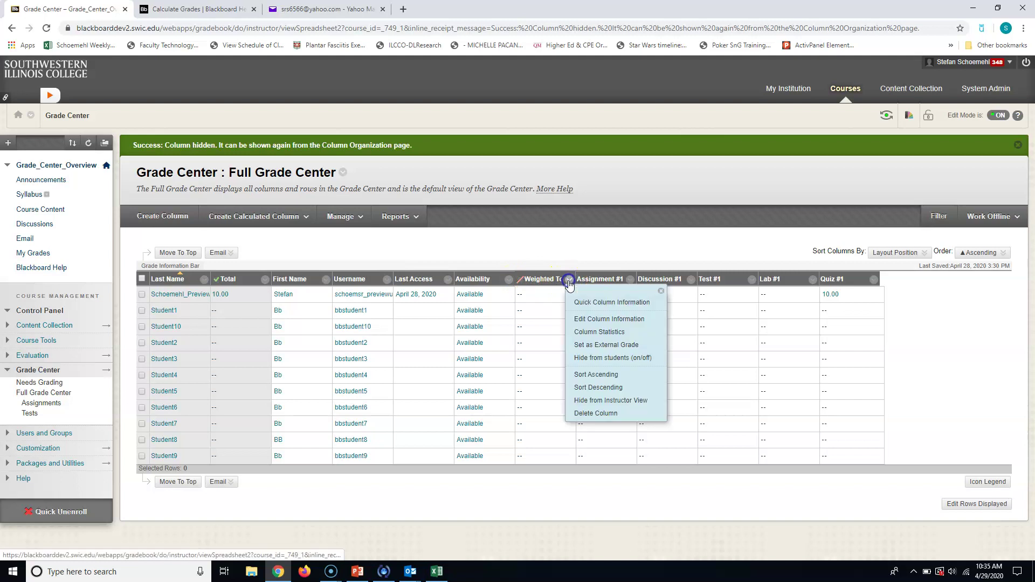
{"action": "left_click", "coordinate": [597, 401]}
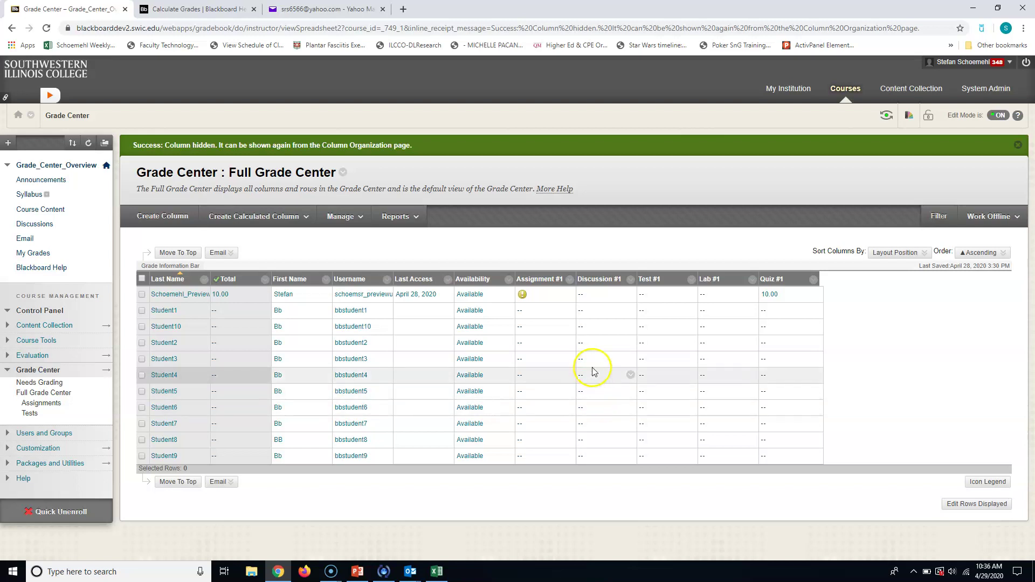
- Show the hidden Weighted Total column again through Column Organization, and submit the change
{"action": "left_click", "coordinate": [340, 219]}
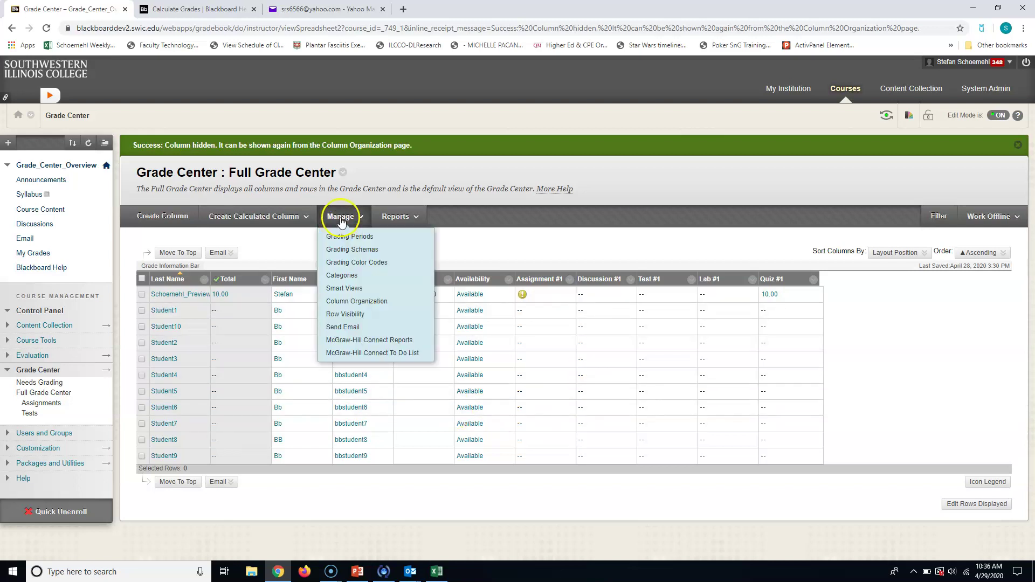
{"action": "left_click", "coordinate": [341, 303]}
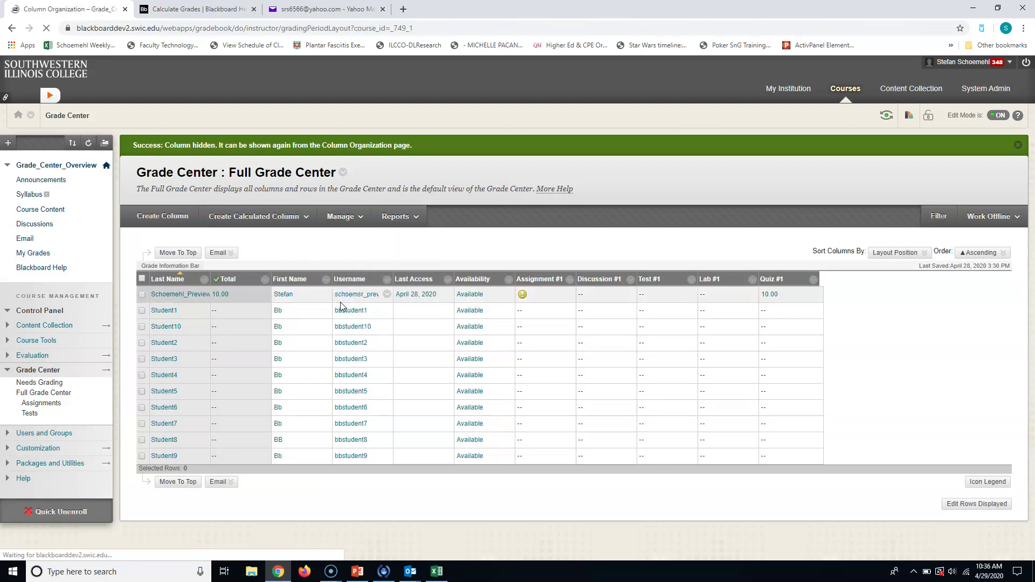
{"action": "scroll", "coordinate": [342, 307], "scroll_direction": "down", "scroll_amount": 2}
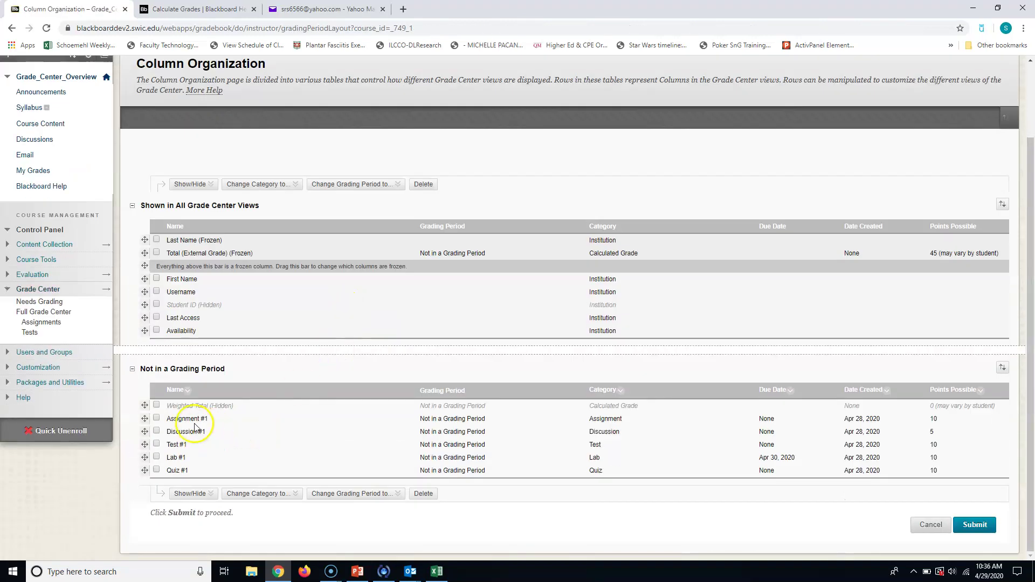
{"action": "left_click", "coordinate": [157, 406]}
{"action": "left_click", "coordinate": [191, 493]}
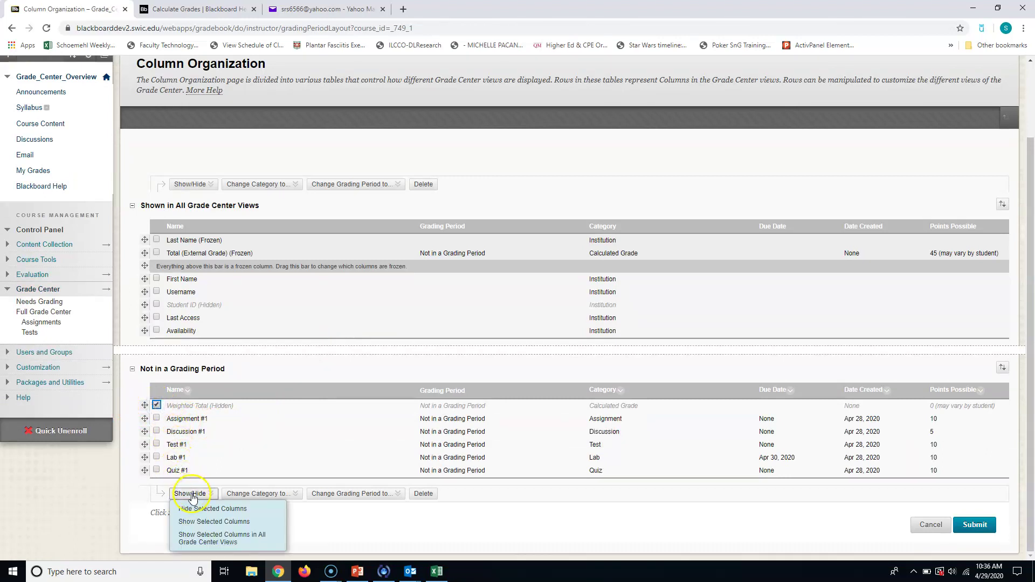
{"action": "left_click", "coordinate": [203, 520]}
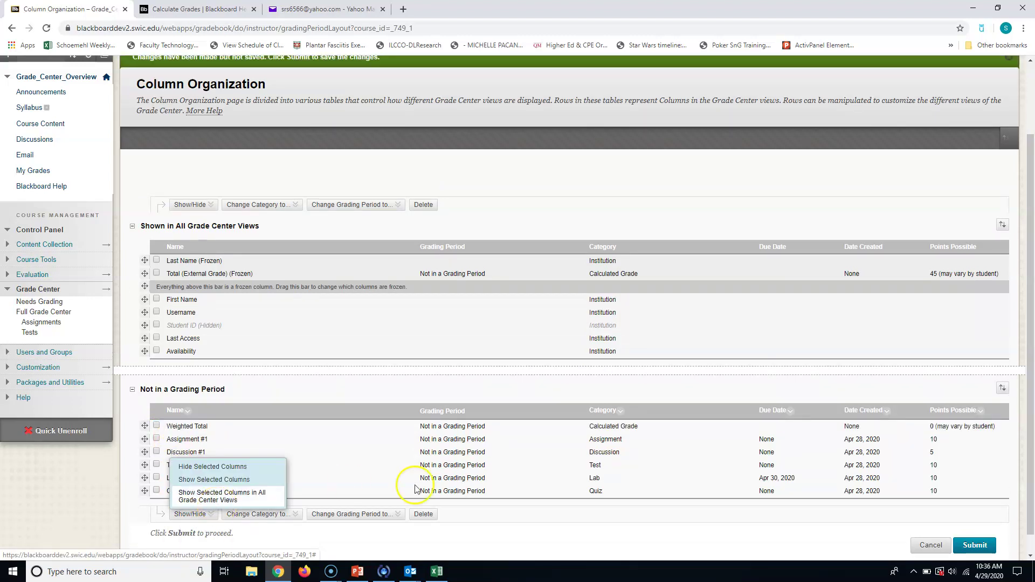
{"action": "left_click", "coordinate": [978, 545]}
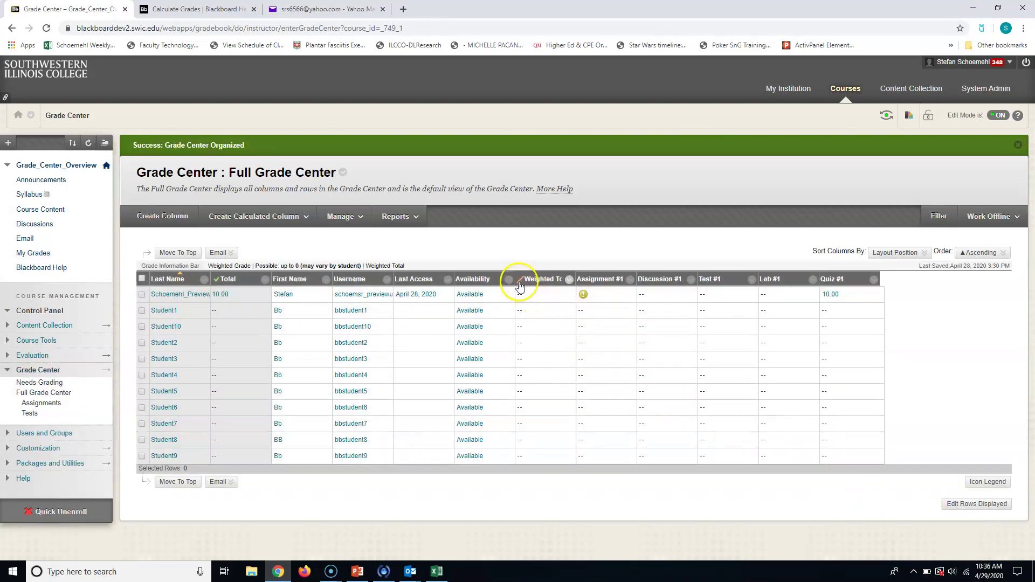
- Turn off hiding from students for the Weighted Total column
{"action": "left_click", "coordinate": [568, 281]}
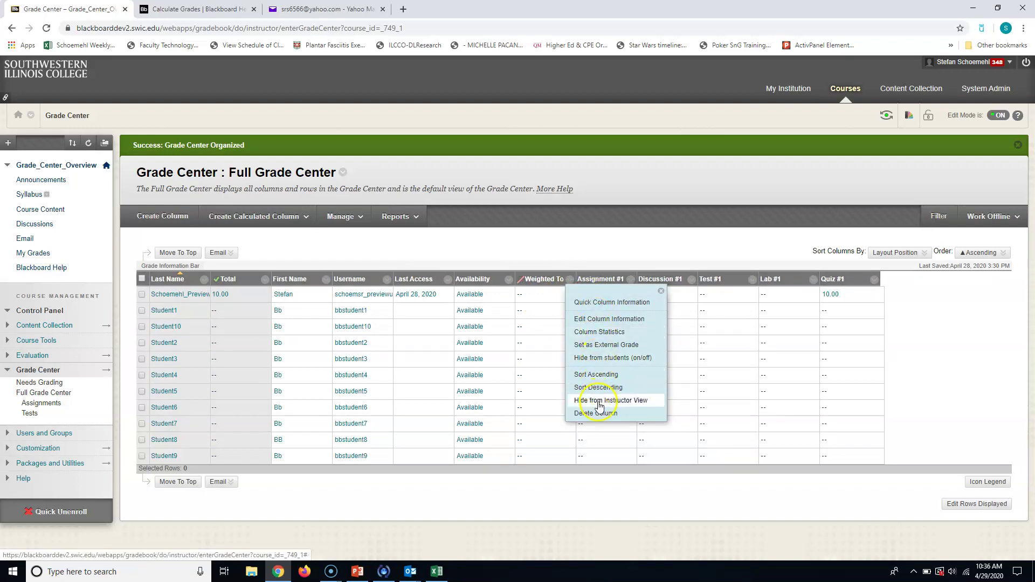
{"action": "left_click", "coordinate": [597, 359]}
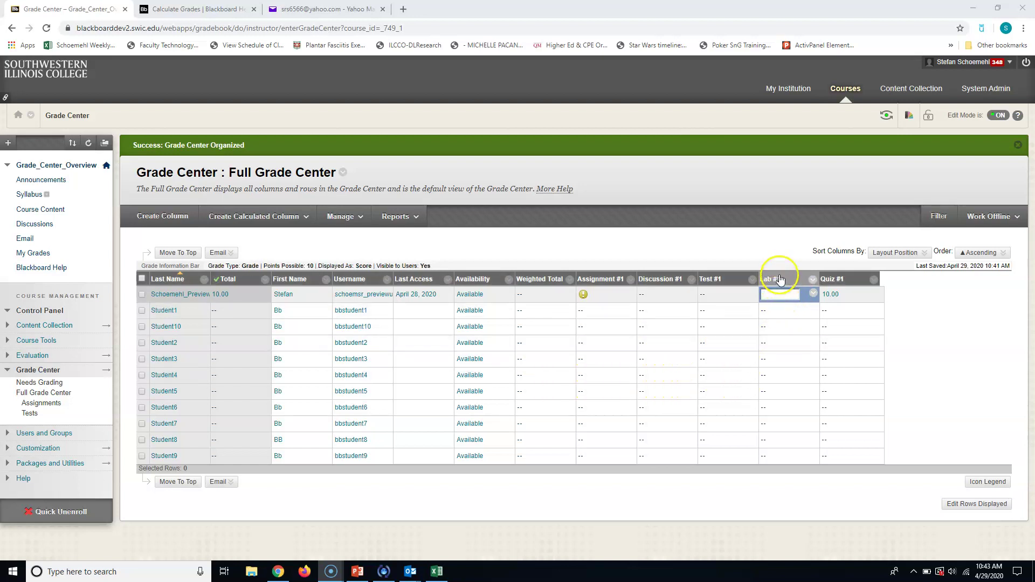
- Enter a grade of 10 for the preview user in the Lab #1 column
{"action": "left_click", "coordinate": [772, 294]}
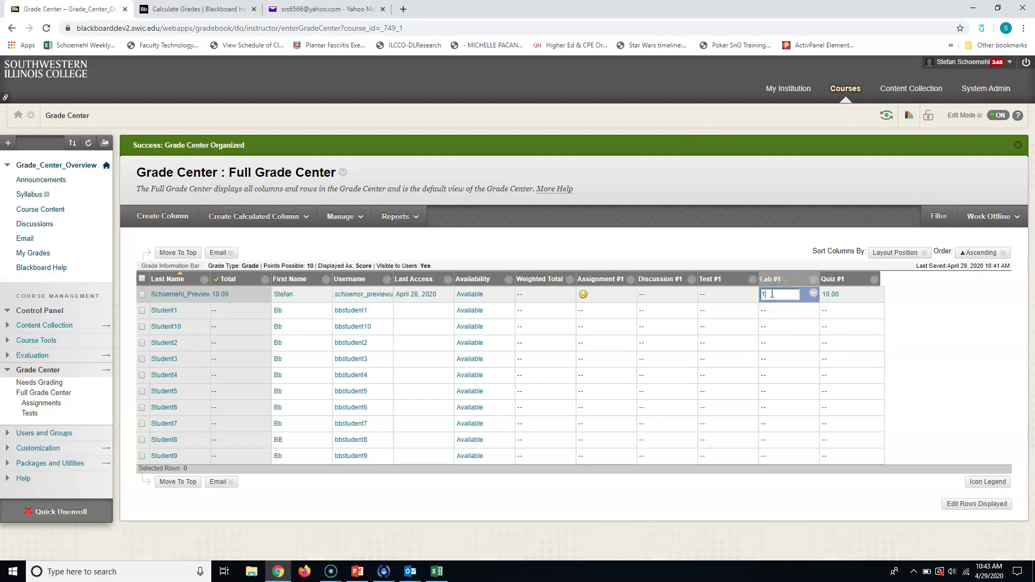
{"action": "key", "text": "Return"}
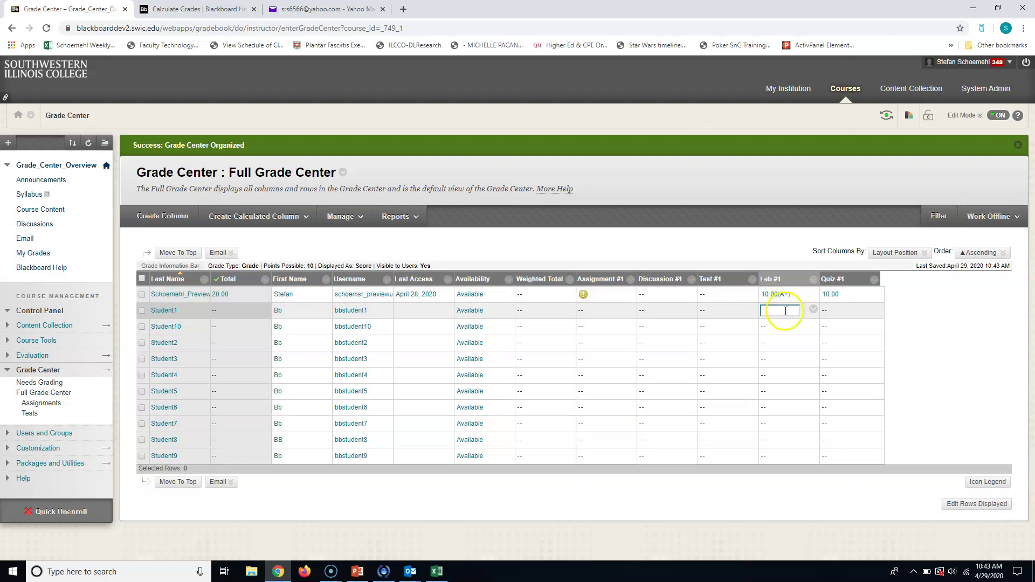
- Open the preview user's 4/28/20 Assignment #1 attempt, grade it 10 with the feedback "Good Job!", and submit the grade
{"action": "left_click", "coordinate": [585, 298]}
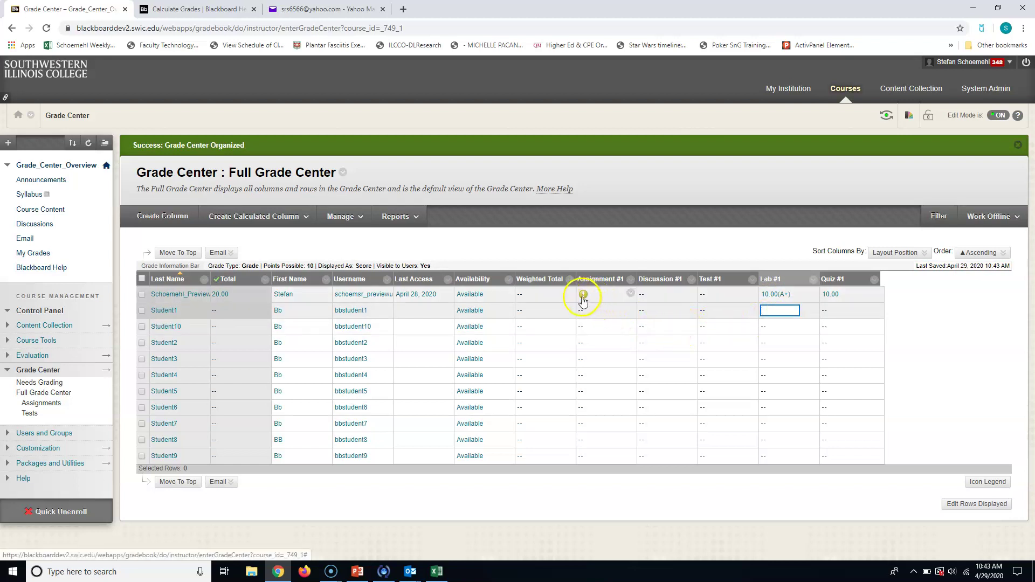
{"action": "left_click", "coordinate": [632, 294]}
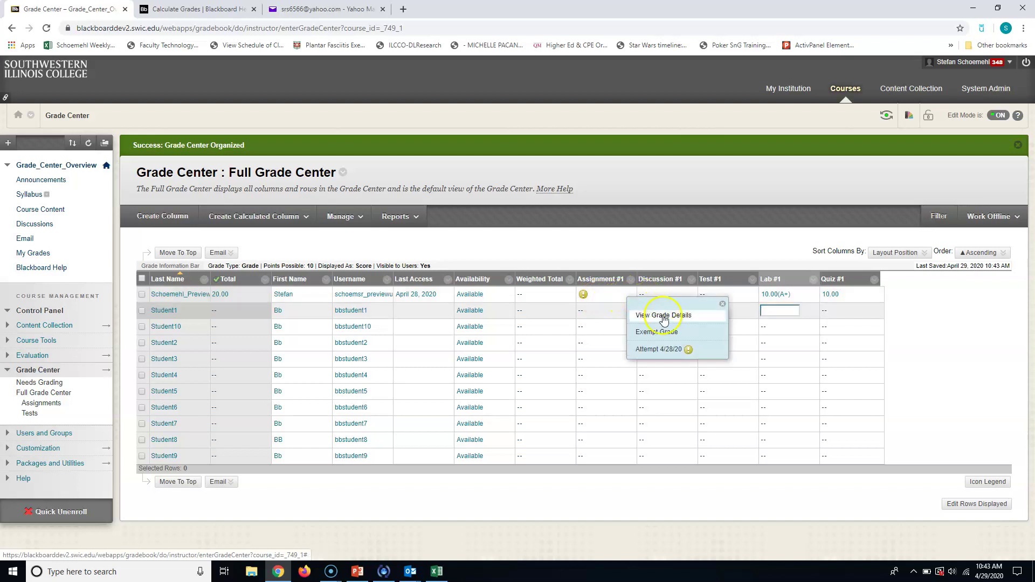
{"action": "left_click", "coordinate": [659, 350]}
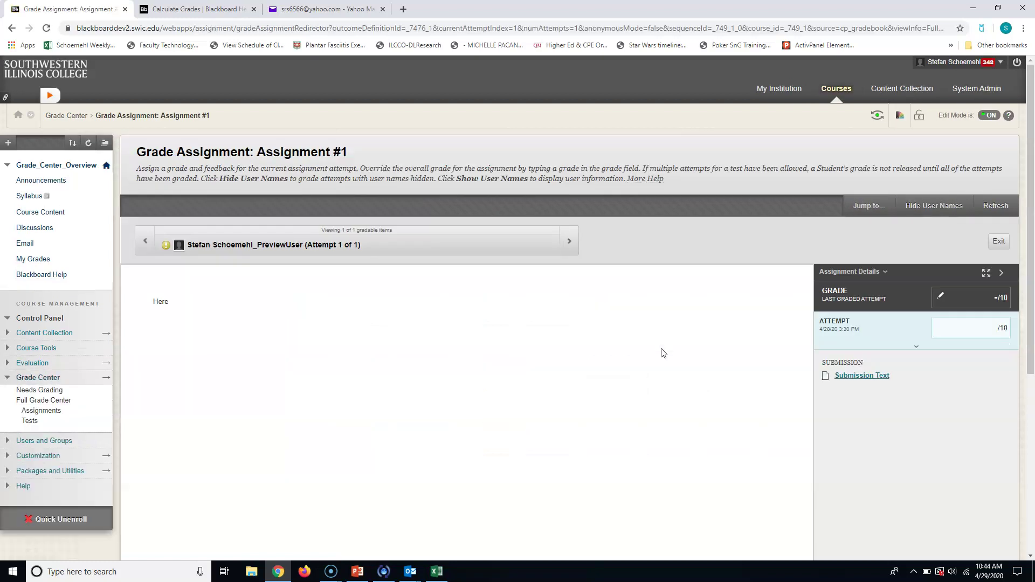
{"action": "scroll", "coordinate": [884, 324], "scroll_direction": "down", "scroll_amount": 2}
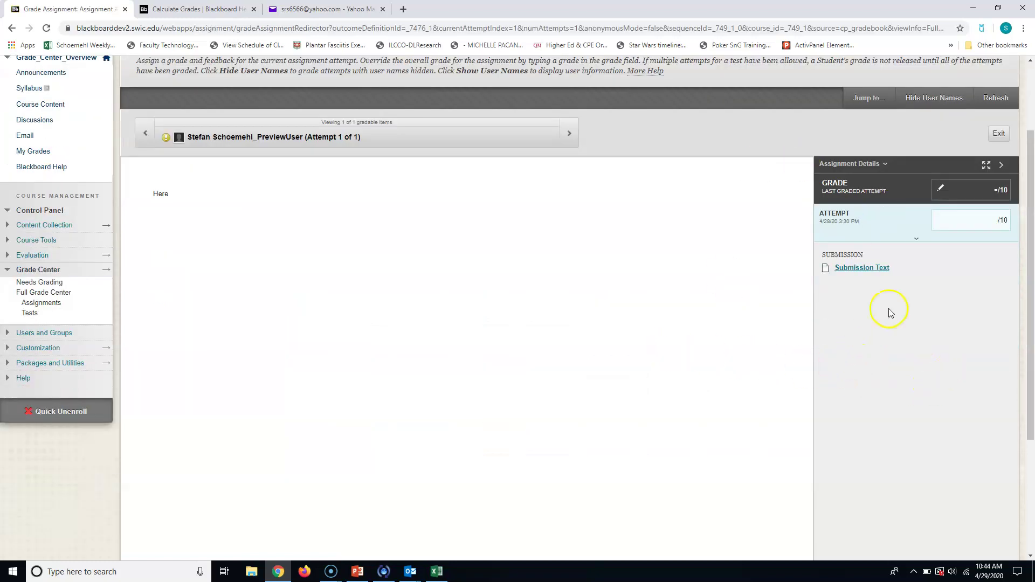
{"action": "left_click", "coordinate": [987, 224]}
{"action": "type", "text": "10"}
{"action": "left_click", "coordinate": [846, 277]}
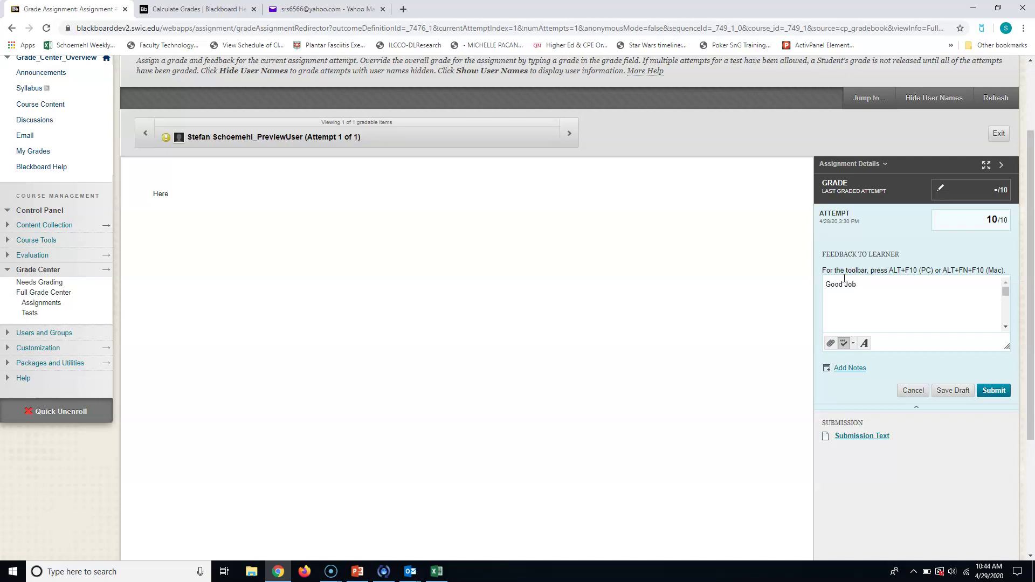
{"action": "left_click", "coordinate": [998, 392]}
{"action": "scroll", "coordinate": [988, 387], "scroll_direction": "down", "scroll_amount": 4}
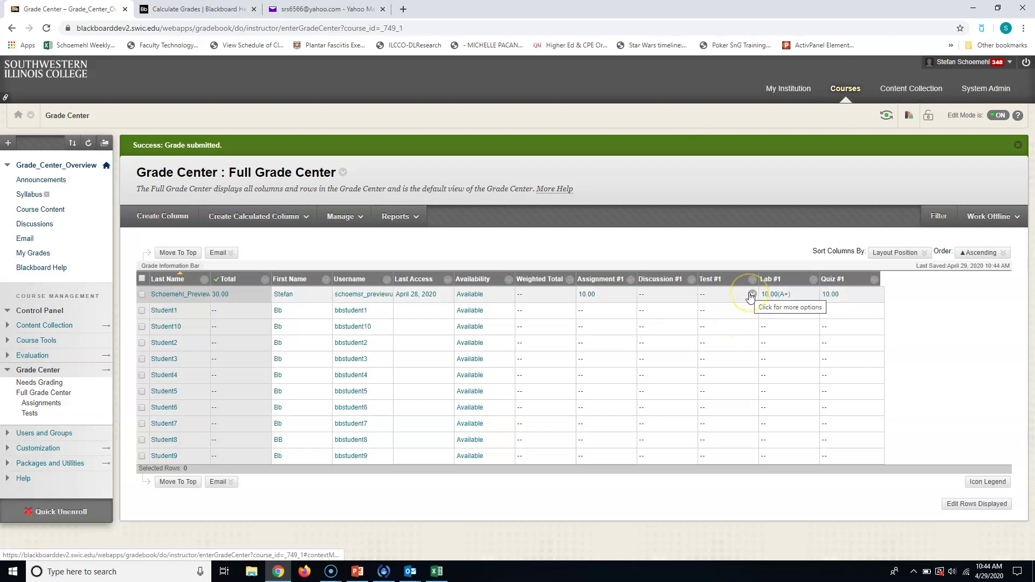
- Open the preview user's 4/28/20 Quiz #1 attempt, review it through the feedback and grading notes, and submit it
{"action": "left_click", "coordinate": [833, 295]}
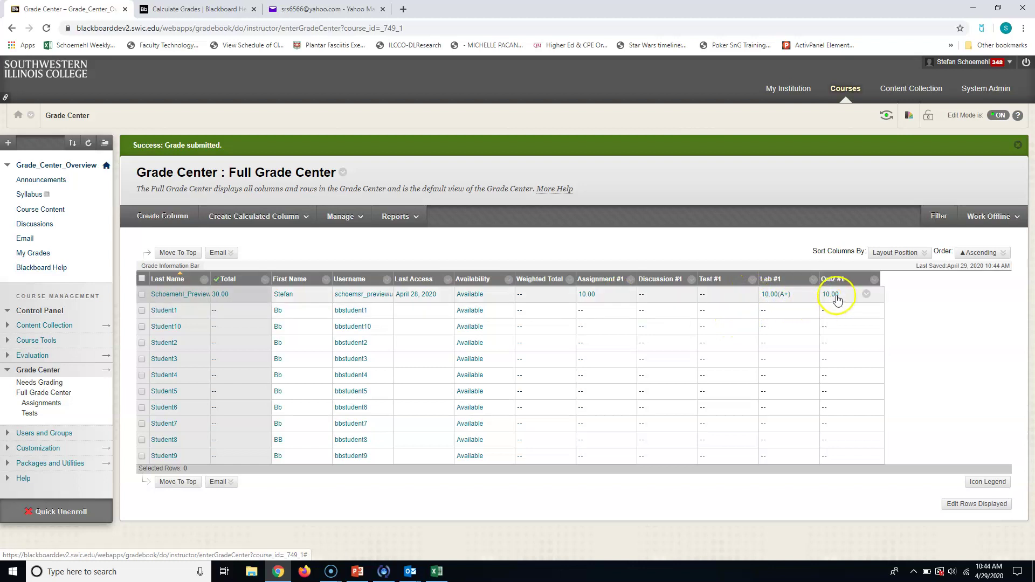
{"action": "left_click", "coordinate": [833, 300]}
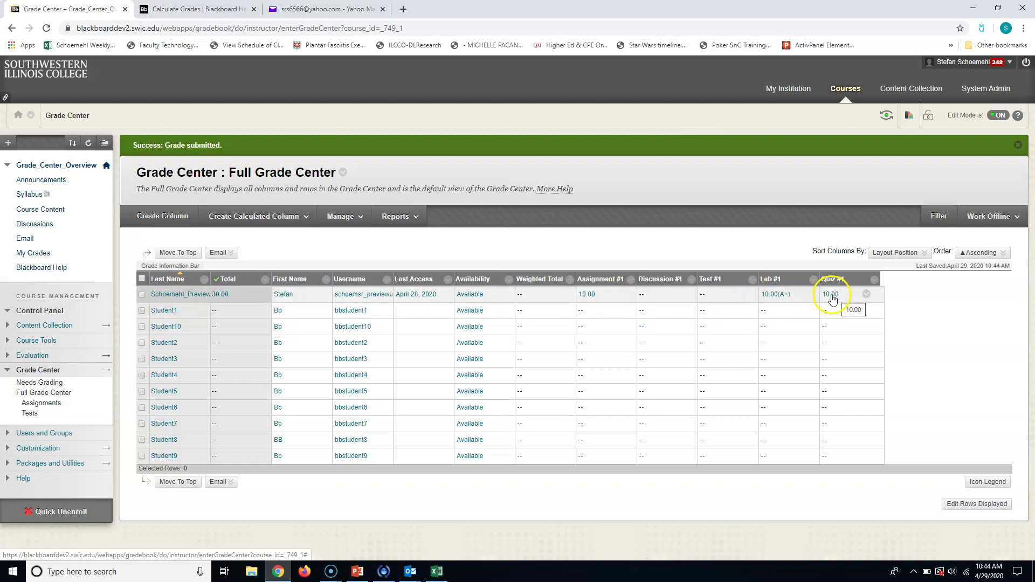
{"action": "left_click", "coordinate": [866, 296]}
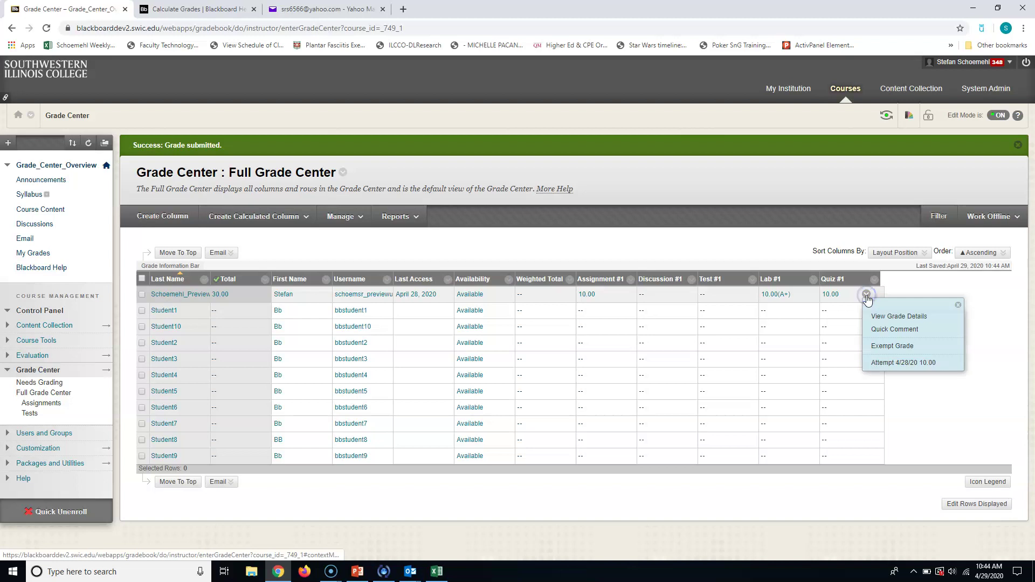
{"action": "left_click", "coordinate": [917, 369]}
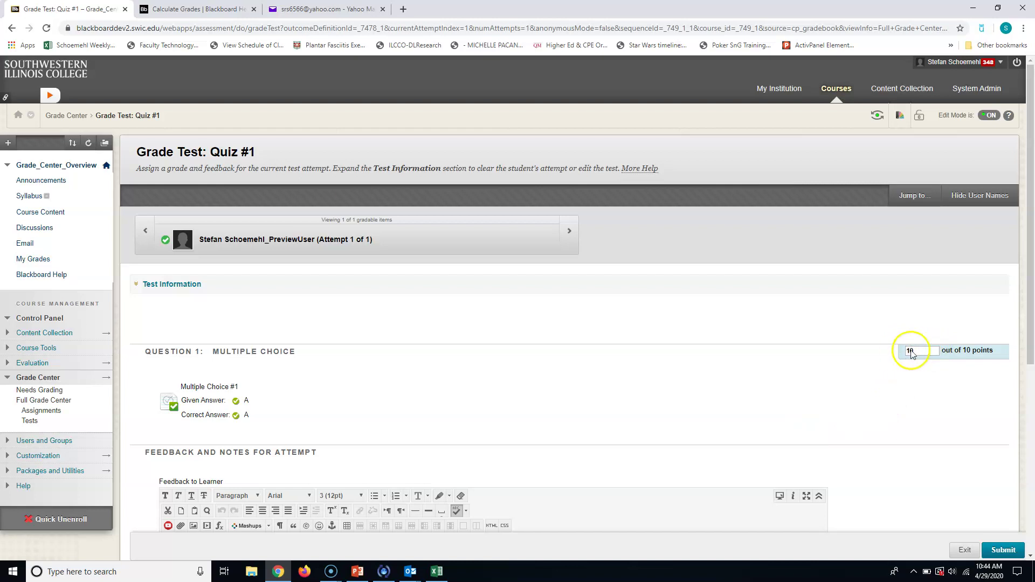
{"action": "left_click_drag", "start_coordinate": [1032, 293], "coordinate": [986, 478]}
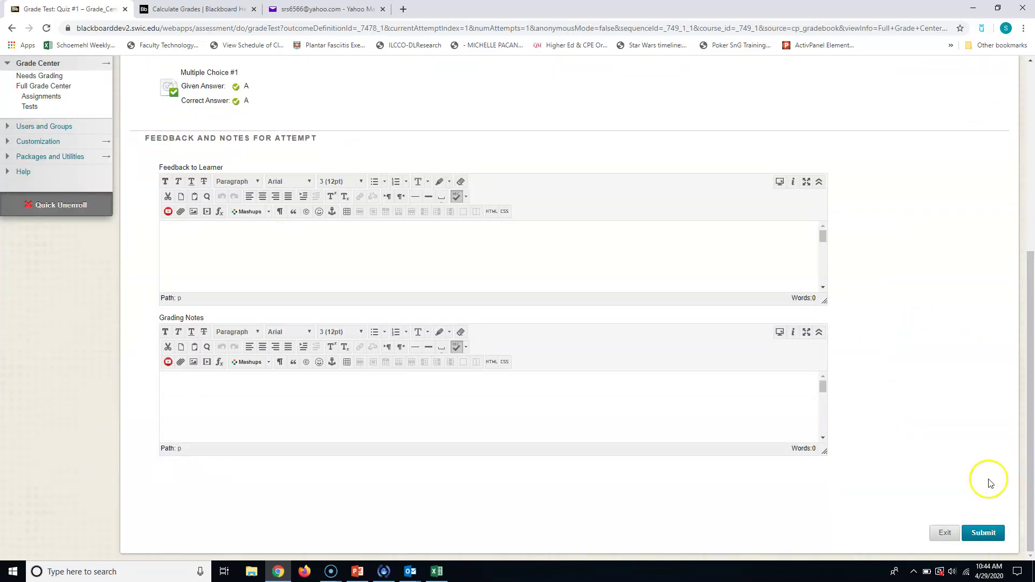
{"action": "left_click", "coordinate": [983, 534]}
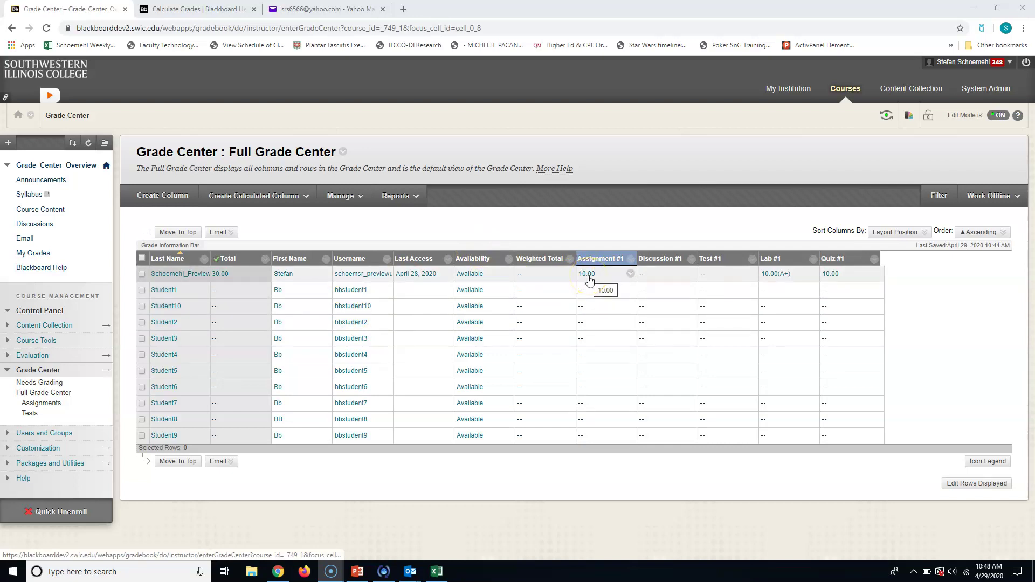
- Clear the preview user's Assignment #1 attempt from its grade details, confirm the deletion, and return to the Grade Center
{"action": "left_click", "coordinate": [630, 275]}
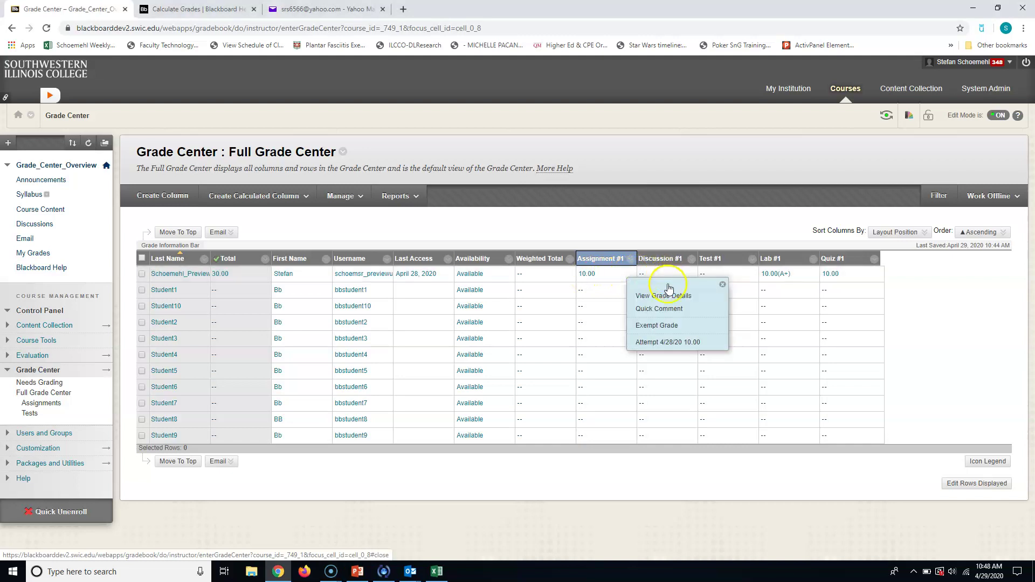
{"action": "left_click", "coordinate": [664, 296]}
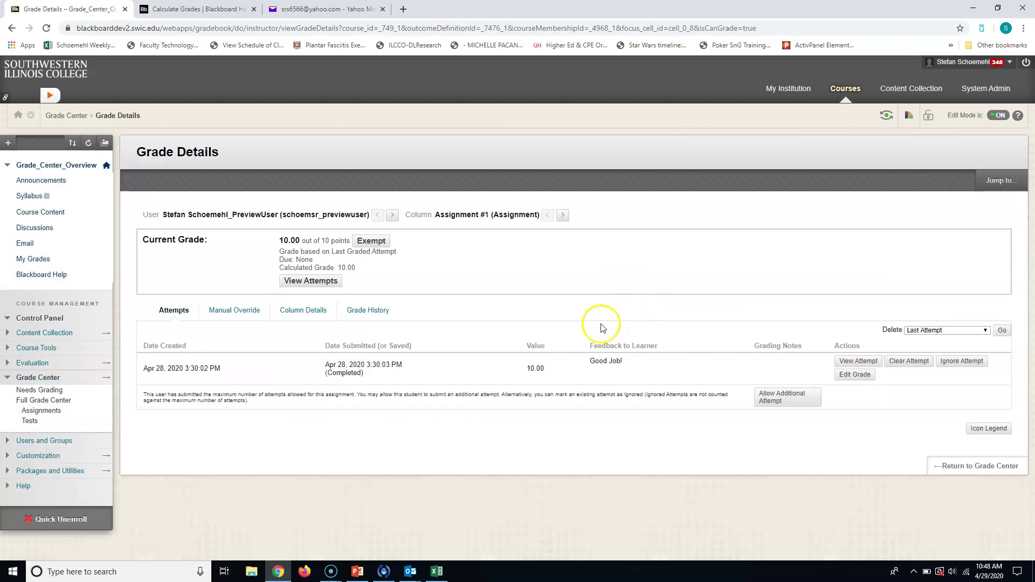
{"action": "left_click", "coordinate": [906, 365]}
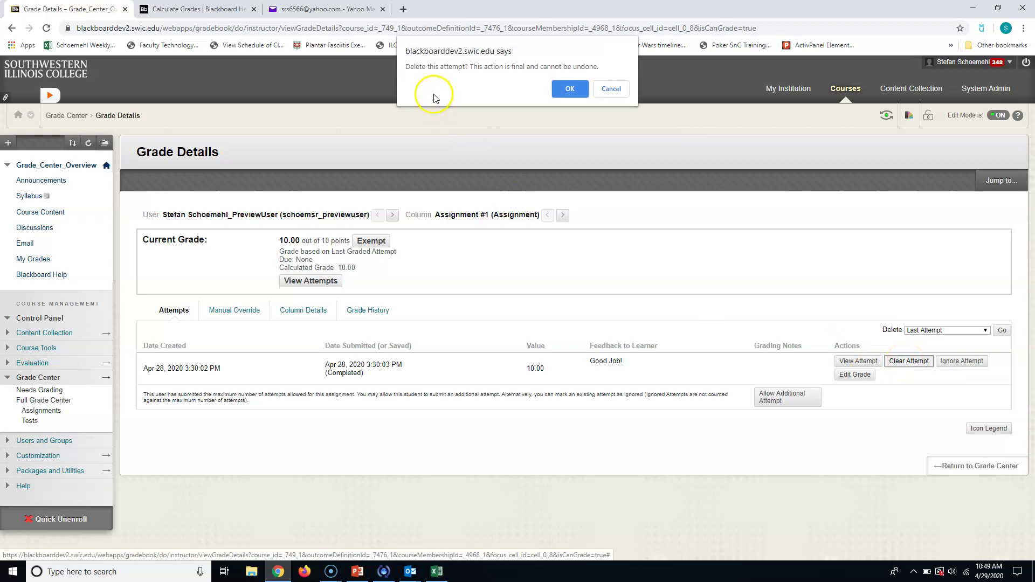
{"action": "left_click", "coordinate": [570, 90]}
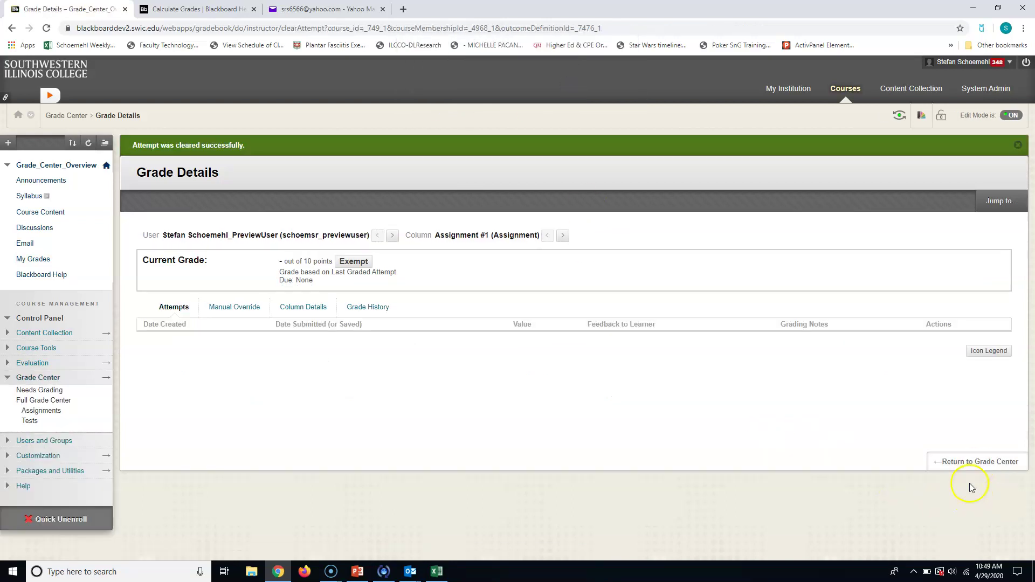
{"action": "left_click", "coordinate": [980, 465]}
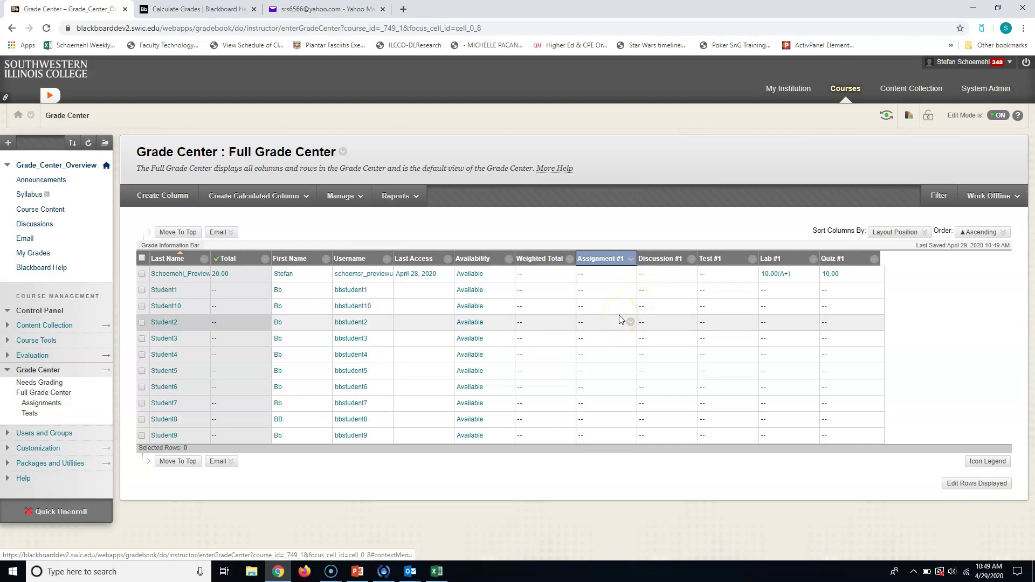
{"action": "left_click", "coordinate": [613, 316]}
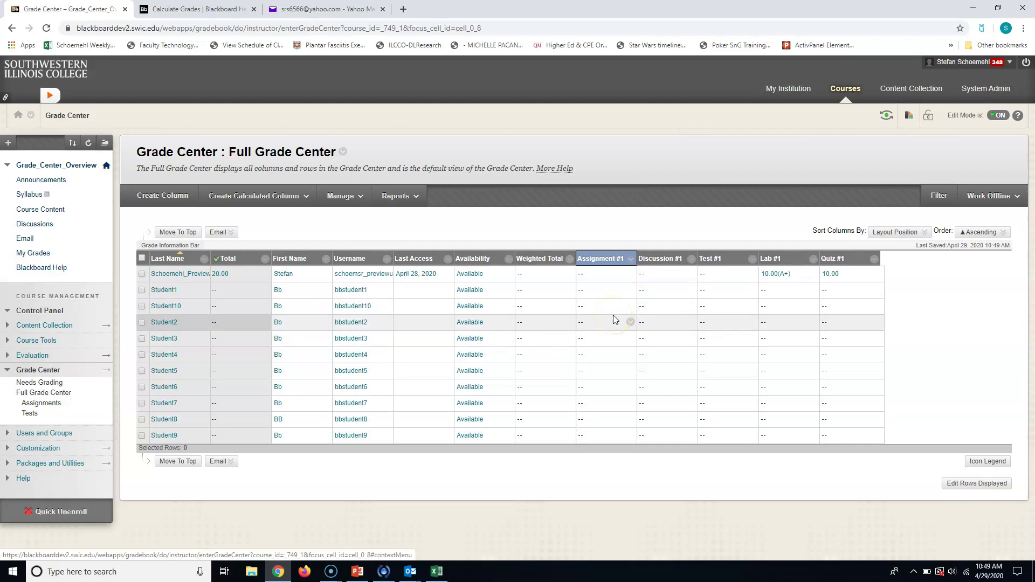